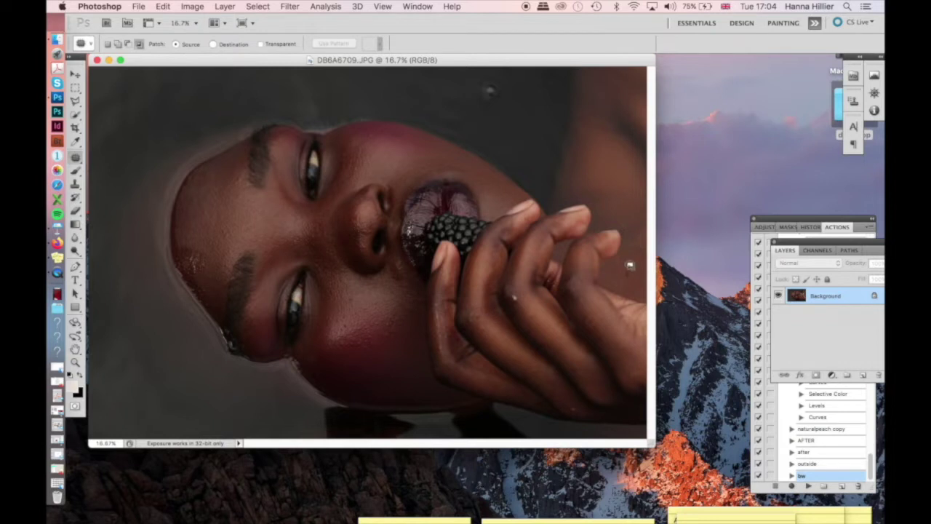
# Create a new action named "water images" in the My Actions set and start recording it
pyautogui.click(842, 229)
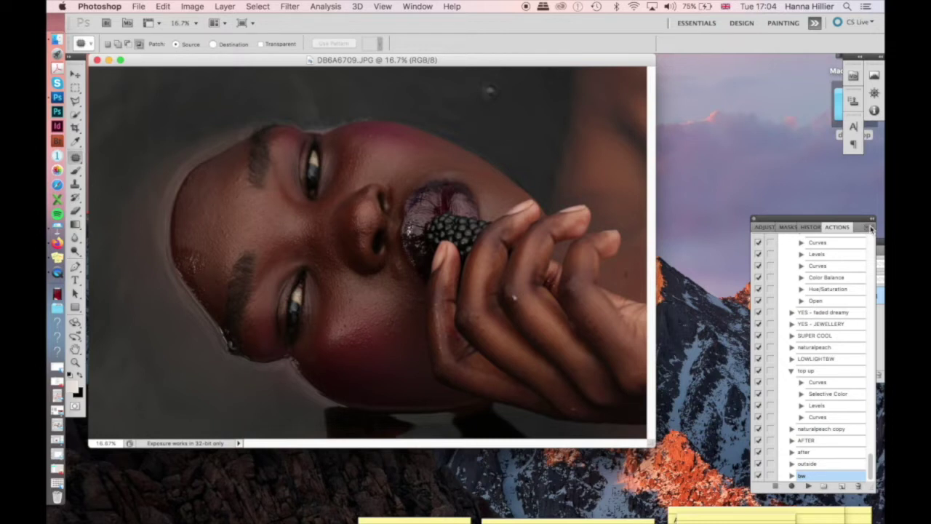
pyautogui.click(870, 228)
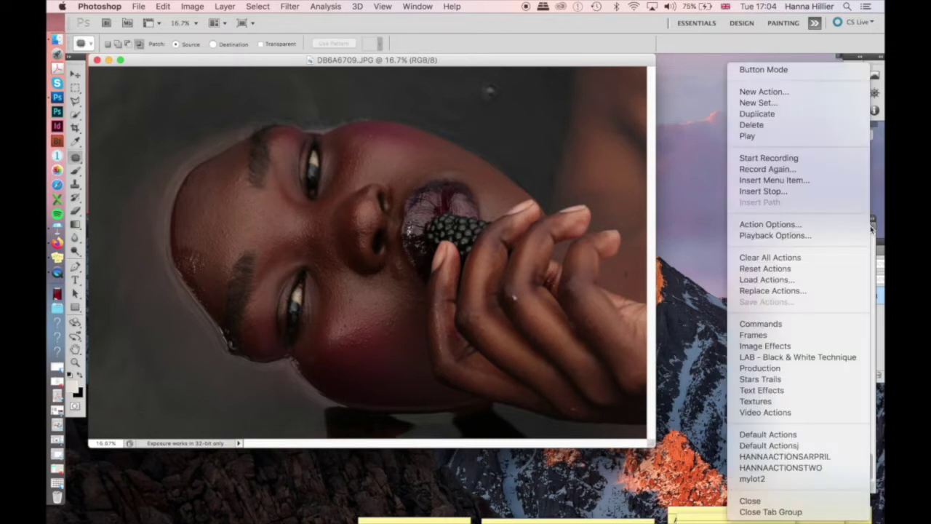
pyautogui.click(775, 92)
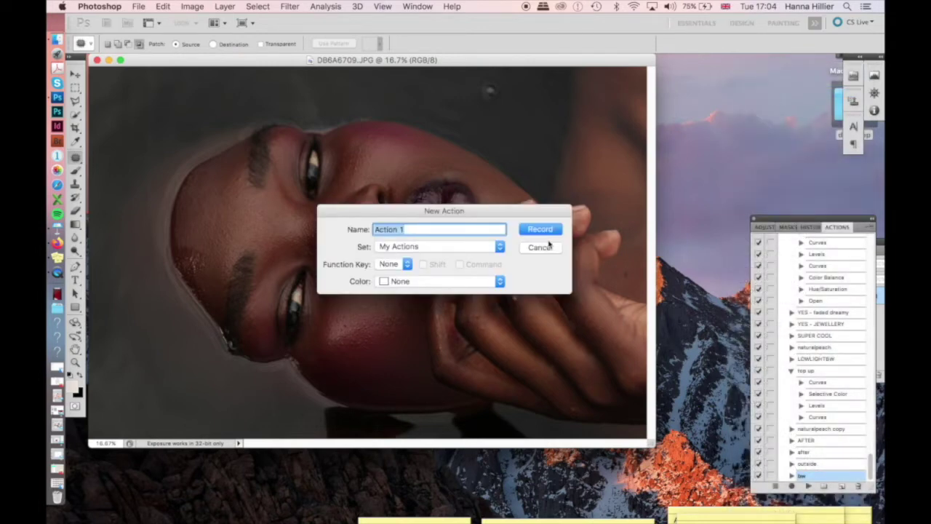
pyautogui.write('water images')
pyautogui.press('Return')
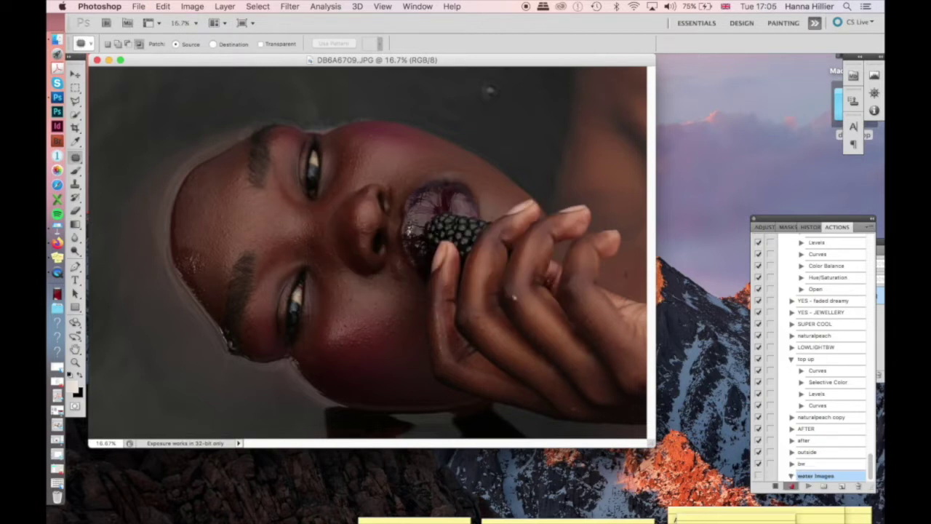
# Apply a Levels adjustment to the photo with output levels 6 to 249 and slightly darker midtones
pyautogui.click(193, 6)
pyautogui.moveTo(230, 43)
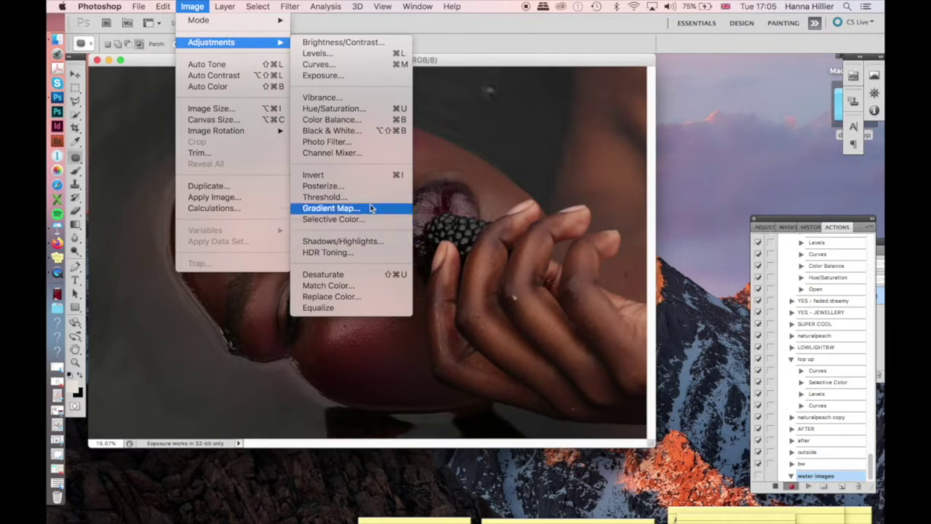
pyautogui.click(361, 57)
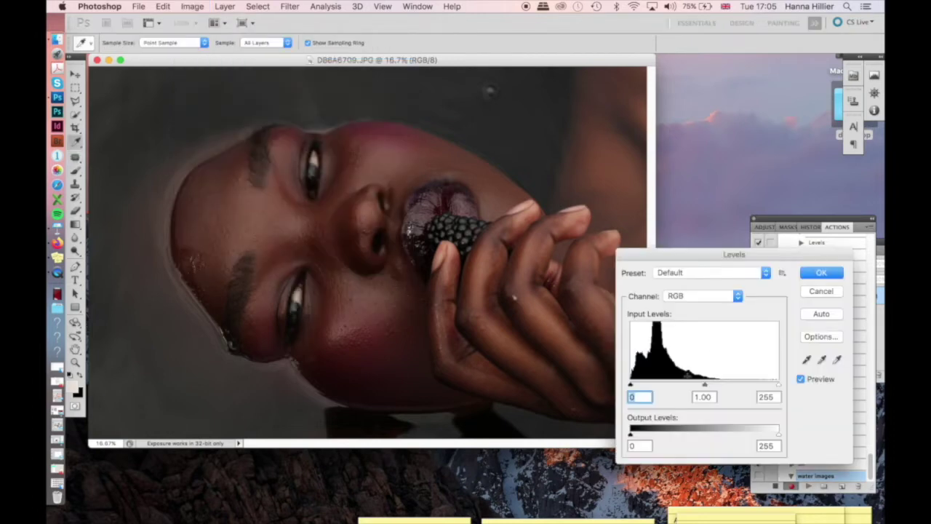
pyautogui.moveTo(637, 434); pyautogui.dragTo(640, 434)
pyautogui.moveTo(776, 435); pyautogui.dragTo(776, 435)
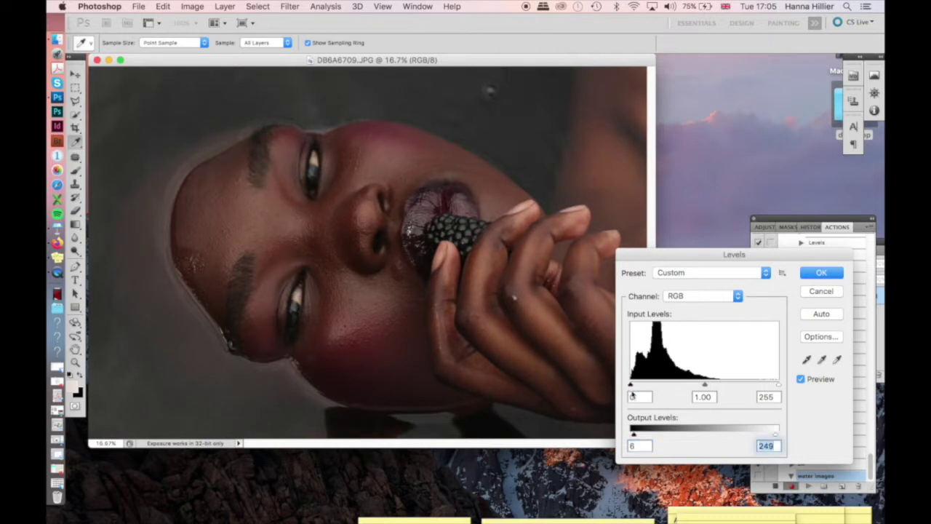
pyautogui.moveTo(705, 385); pyautogui.dragTo(706, 385)
pyautogui.click(822, 272)
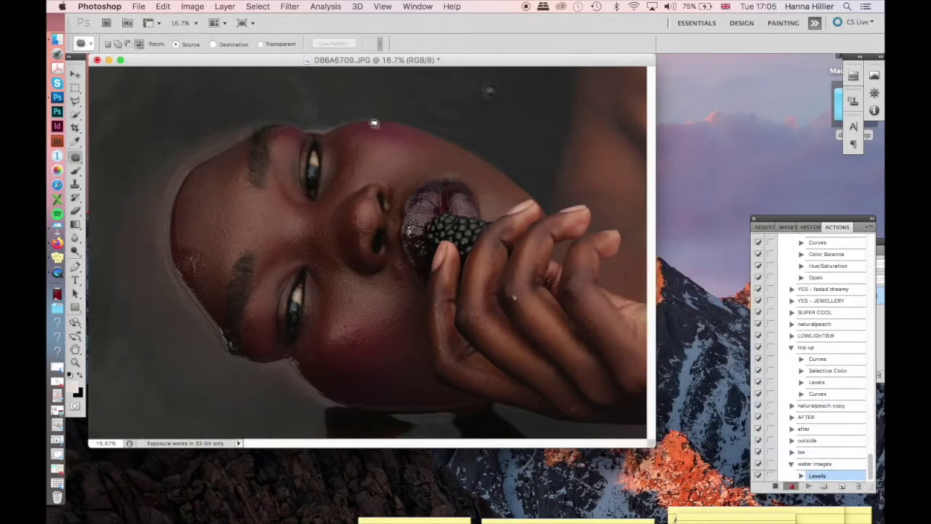
# Apply an RGB Curves adjustment with slightly lowered deep shadows, input 66 raised to 76 and input 207 raised to 224
pyautogui.click(191, 6)
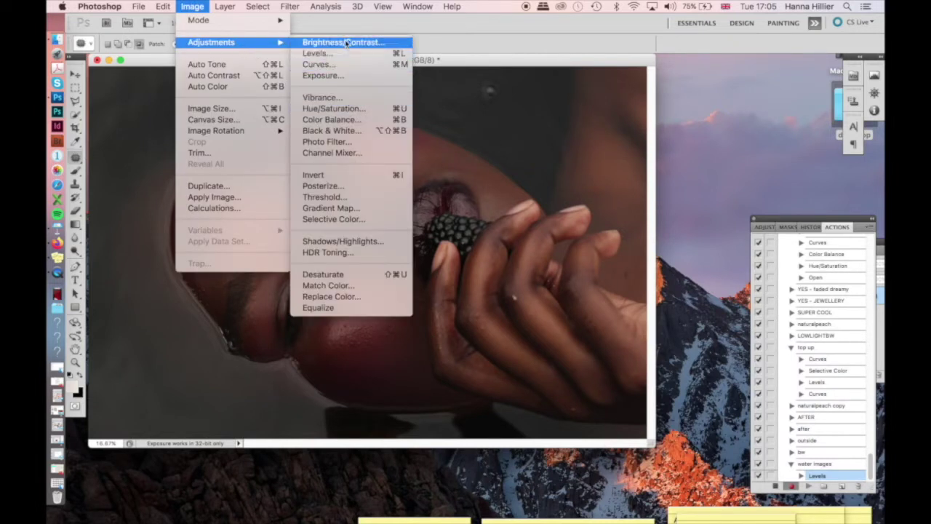
pyautogui.click(347, 64)
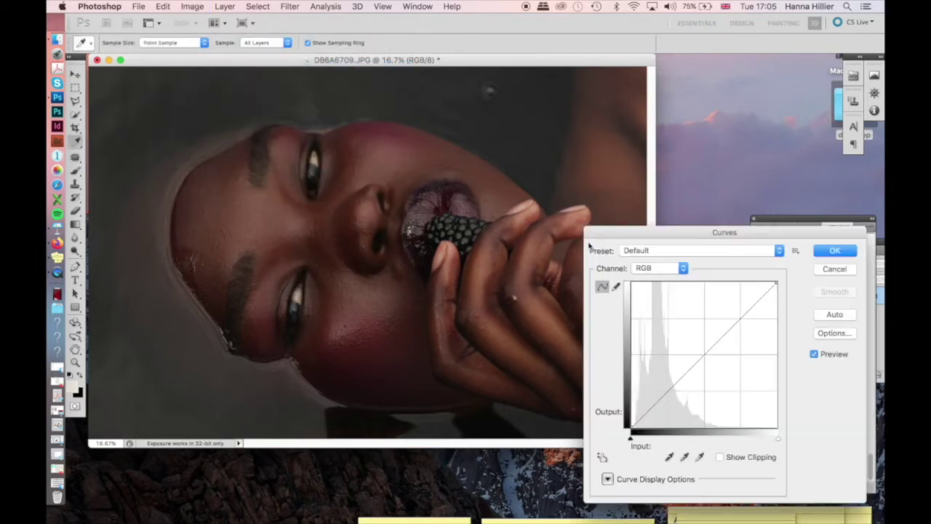
pyautogui.moveTo(659, 400); pyautogui.dragTo(660, 407)
pyautogui.moveTo(731, 328)
pyautogui.mouseDown()
pyautogui.moveTo(711, 340)
pyautogui.moveTo(735, 314)
pyautogui.mouseUp()
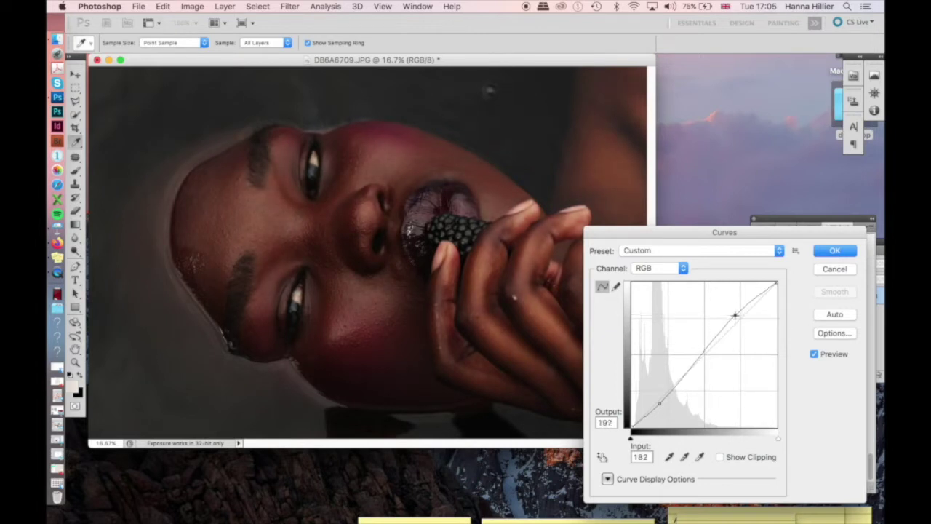
pyautogui.moveTo(659, 406); pyautogui.dragTo(652, 410)
pyautogui.moveTo(684, 374); pyautogui.dragTo(686, 365)
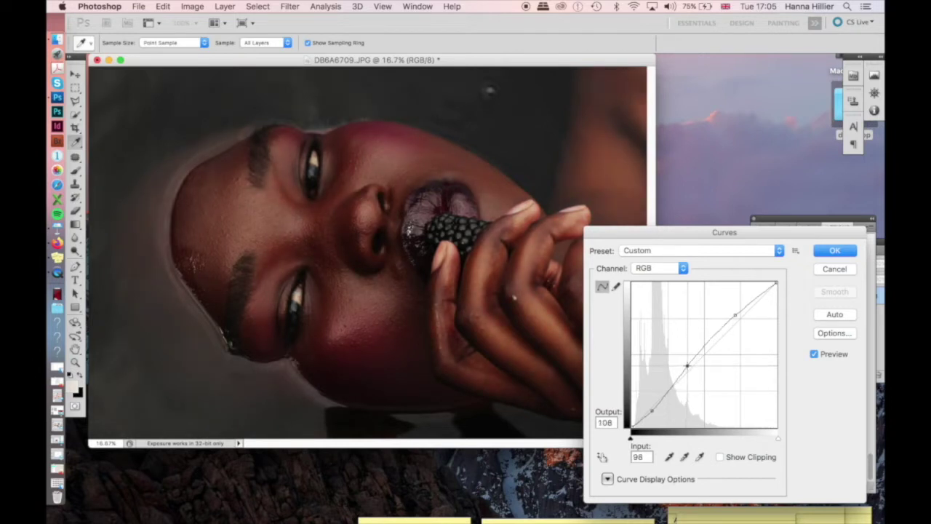
pyautogui.moveTo(736, 314); pyautogui.dragTo(748, 301)
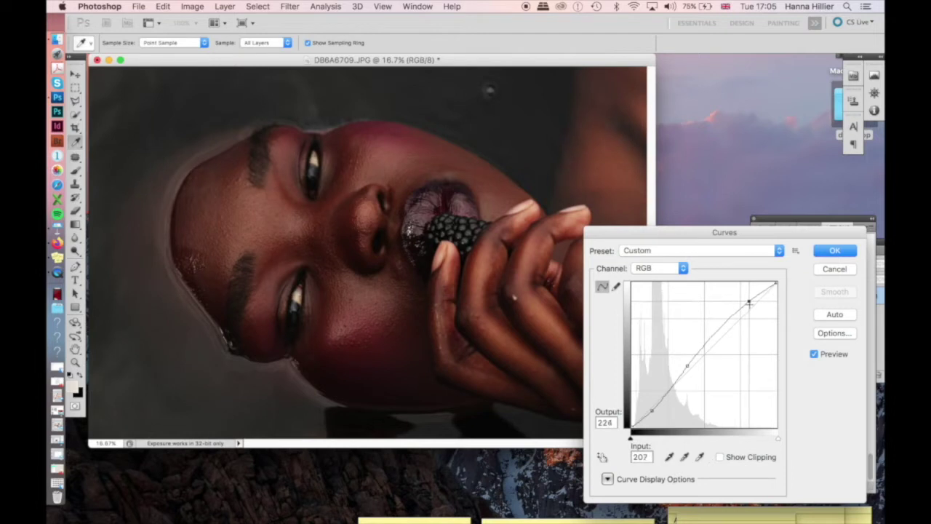
pyautogui.moveTo(688, 366); pyautogui.dragTo(668, 386)
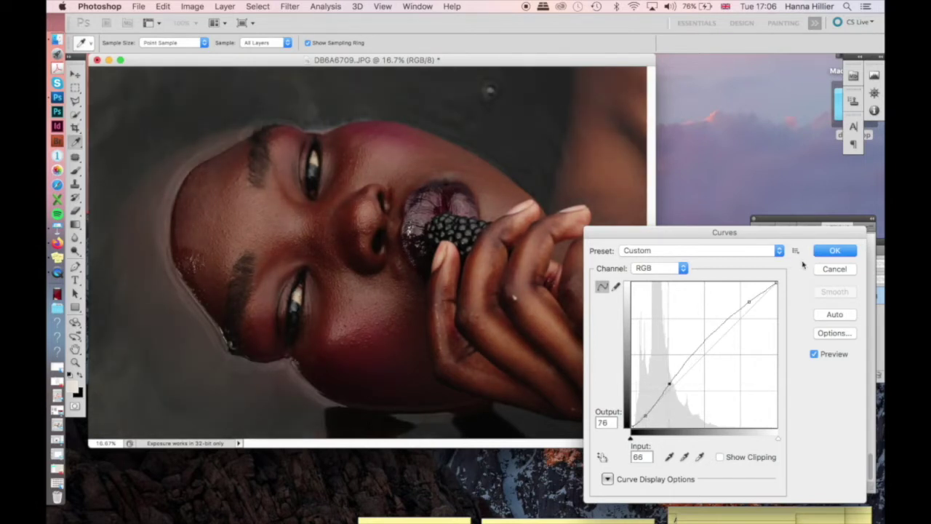
pyautogui.click(834, 251)
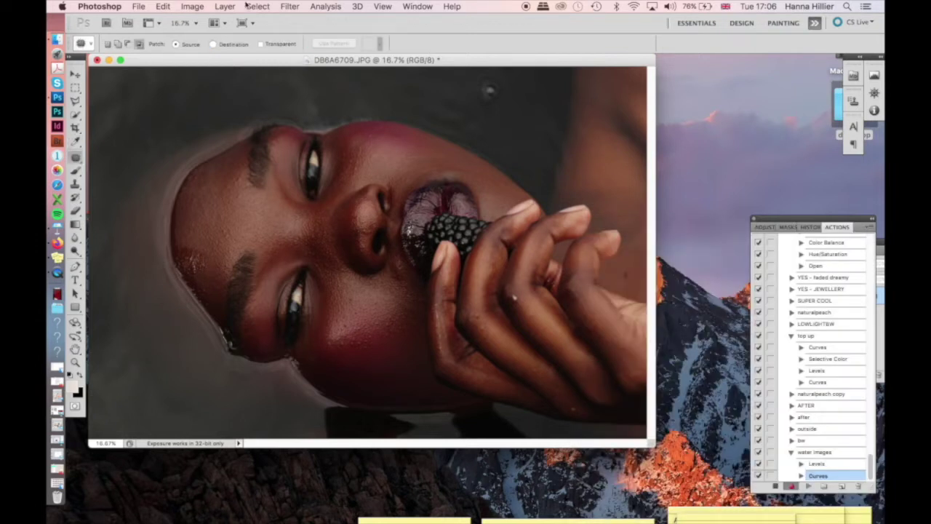
# Apply a Hue/Saturation adjustment to the master range with saturation -6 and lightness -7
pyautogui.click(169, 6)
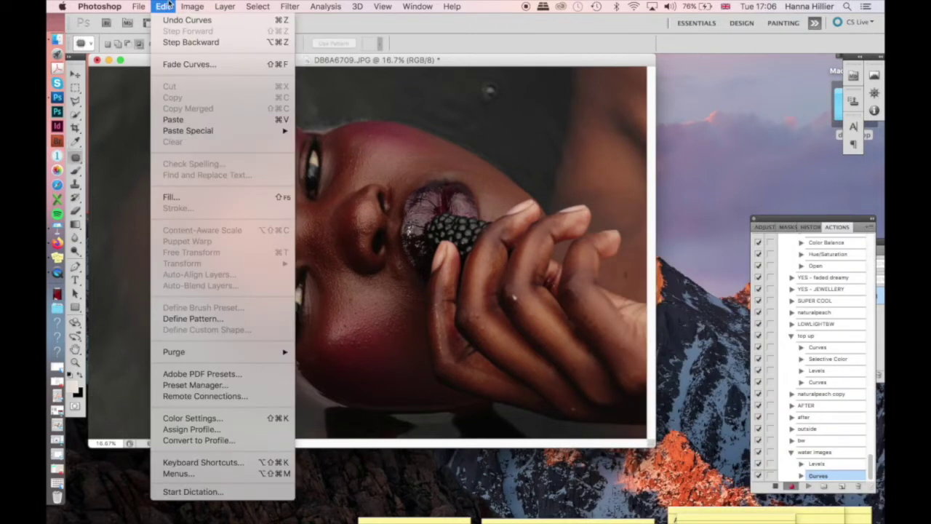
pyautogui.moveTo(226, 43)
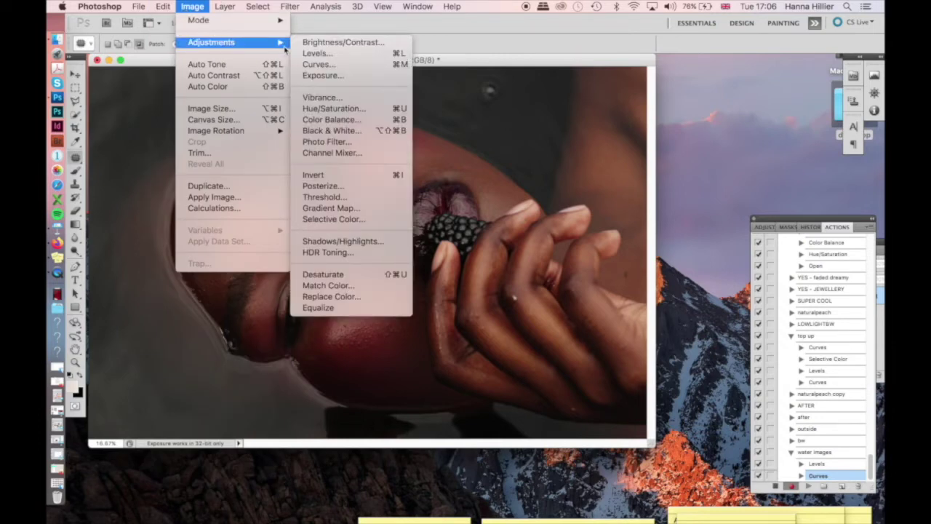
pyautogui.click(335, 108)
pyautogui.moveTo(551, 288); pyautogui.dragTo(746, 226)
pyautogui.moveTo(696, 366); pyautogui.dragTo(692, 370)
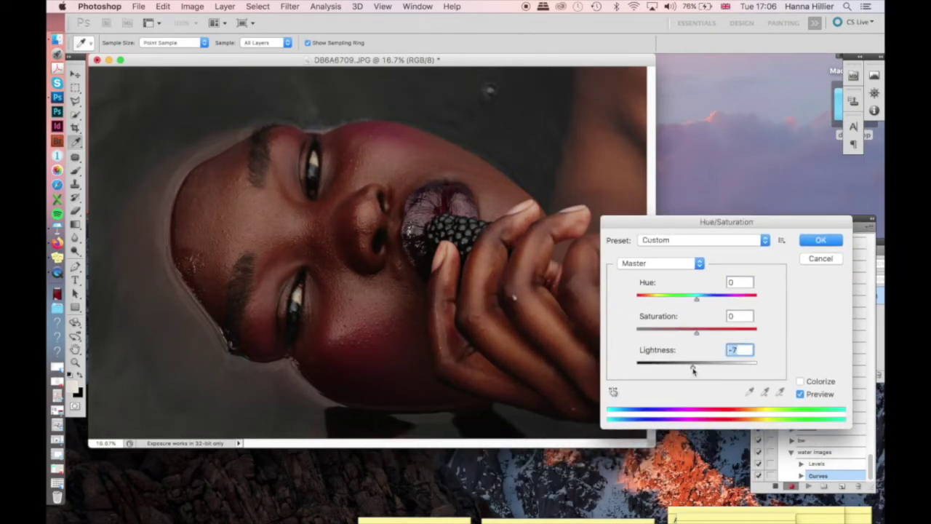
pyautogui.moveTo(696, 333); pyautogui.dragTo(693, 336)
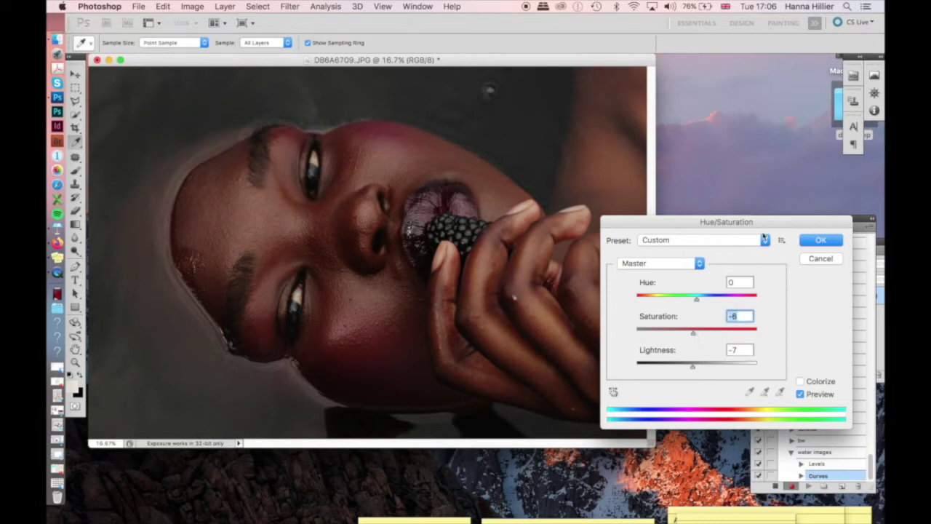
pyautogui.click(817, 239)
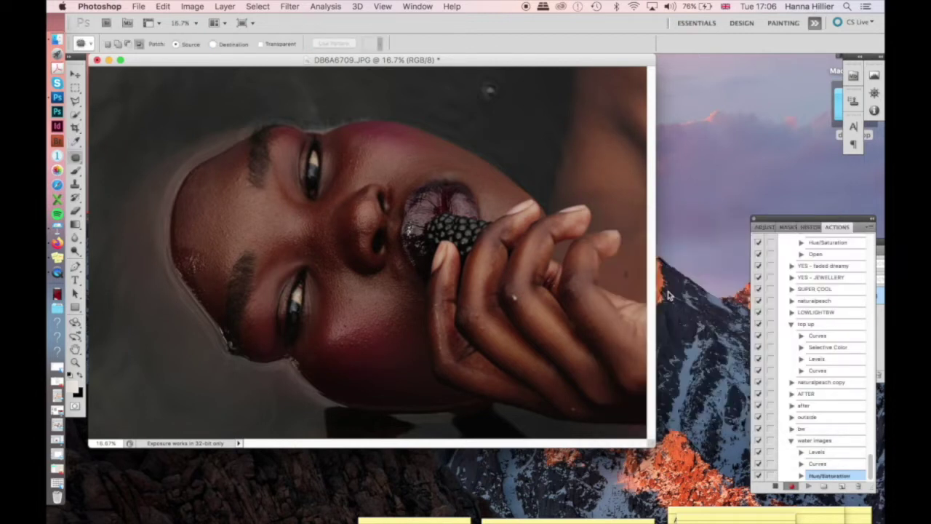
# Apply a second RGB Curves adjustment, keeping the shadows anchored and raising input 121 to 134 and input 187 to 196
pyautogui.press('super+m')
pyautogui.moveTo(651, 408); pyautogui.dragTo(651, 411)
pyautogui.moveTo(717, 338); pyautogui.dragTo(736, 316)
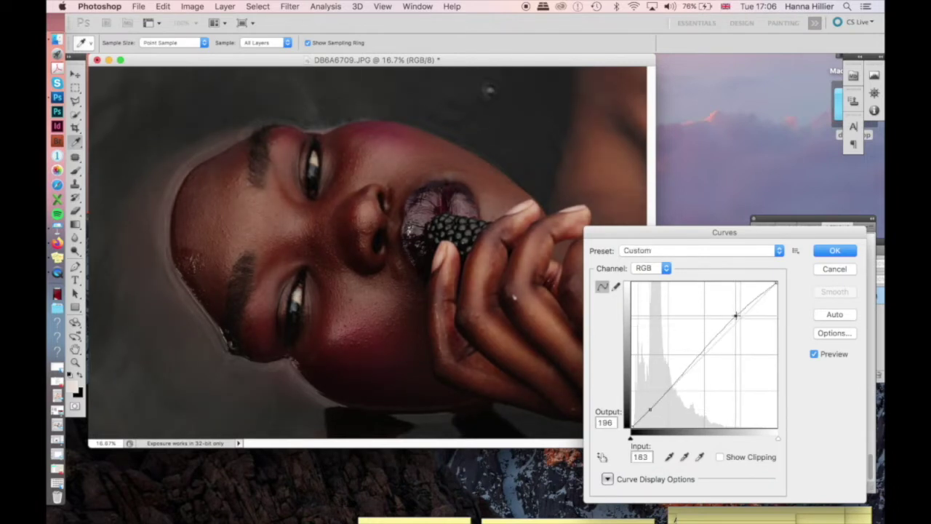
pyautogui.click(701, 352)
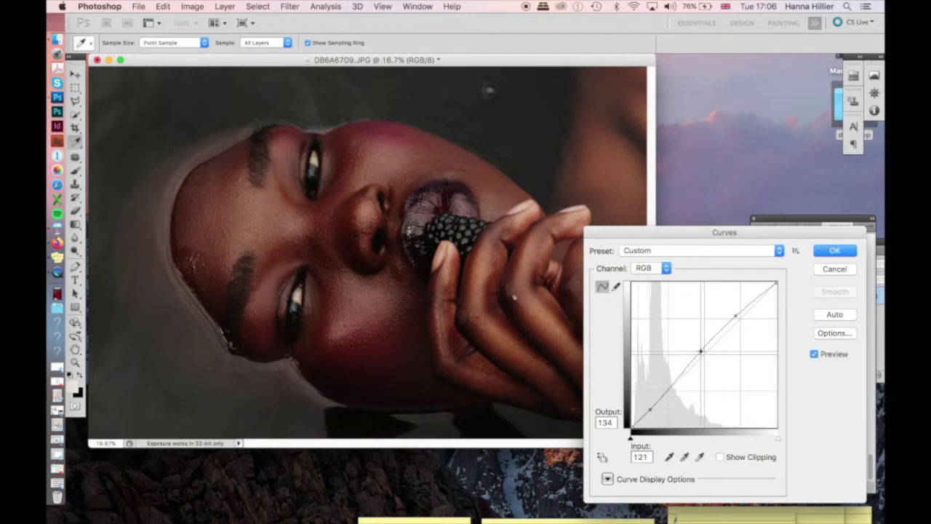
pyautogui.moveTo(735, 315); pyautogui.dragTo(737, 315)
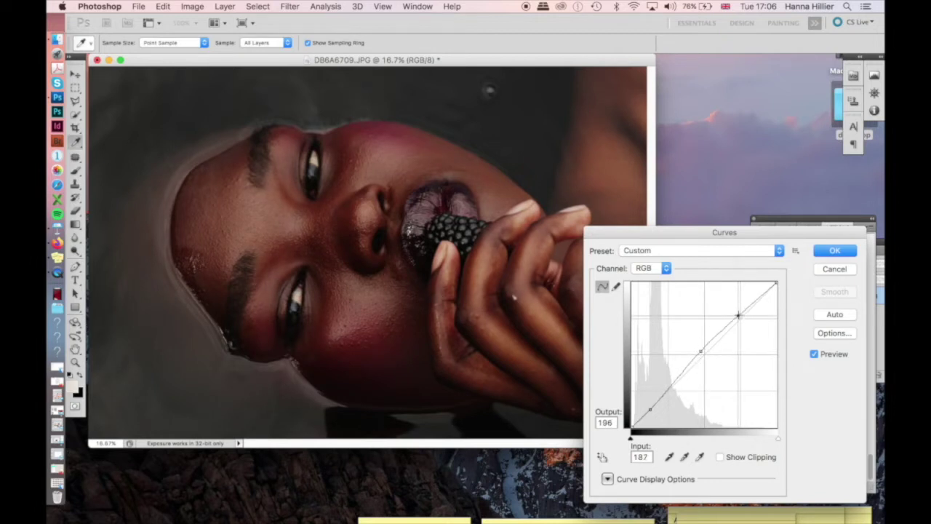
pyautogui.click(833, 251)
pyautogui.press('j')
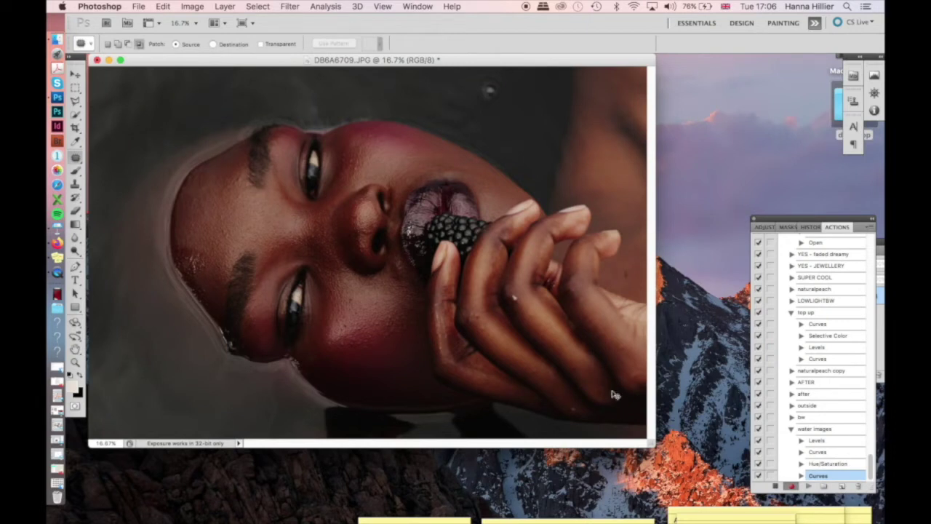
# Apply a second Levels adjustment with the midtone input at 0.95 and output levels 0 to 249
pyautogui.press('super+l')
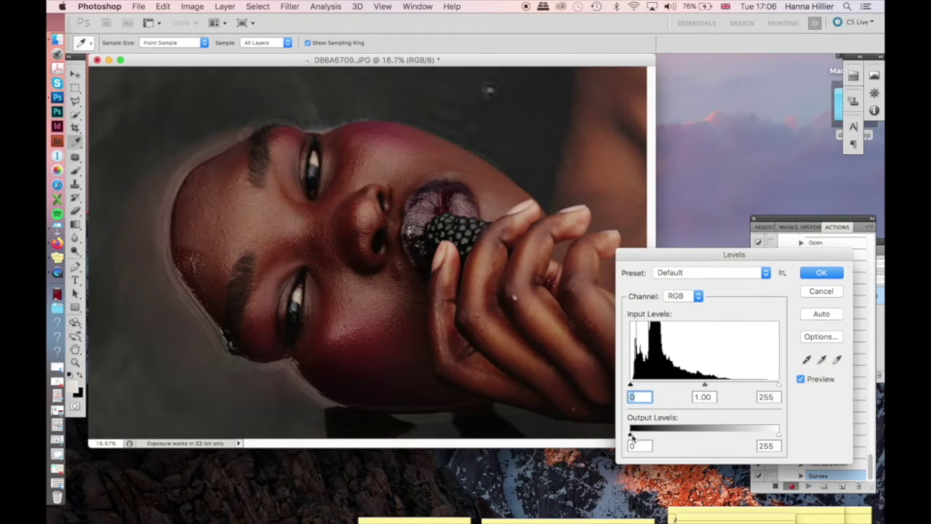
pyautogui.moveTo(631, 434); pyautogui.dragTo(632, 435)
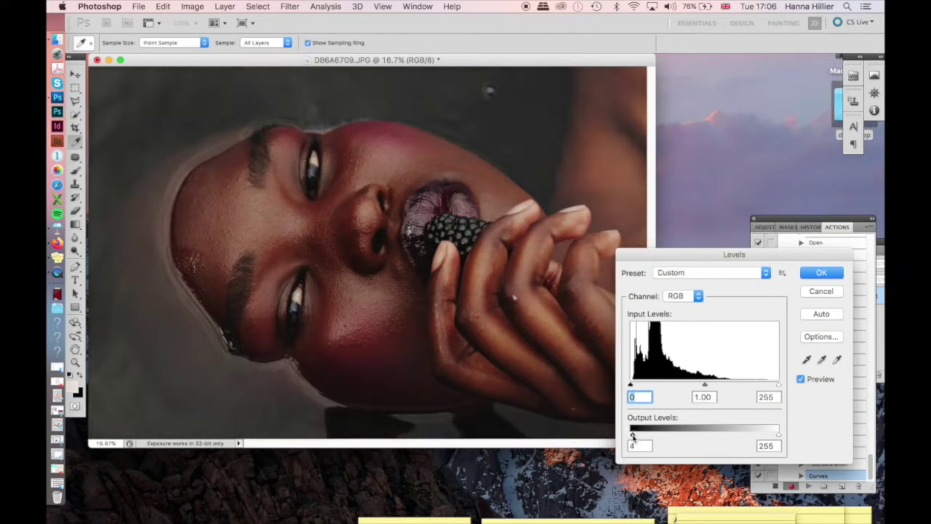
pyautogui.moveTo(778, 434); pyautogui.dragTo(776, 437)
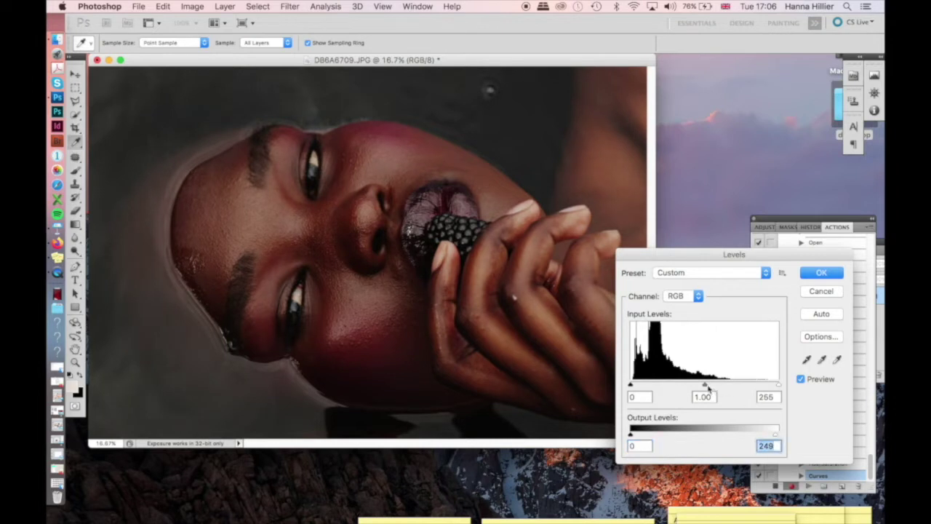
pyautogui.moveTo(705, 384); pyautogui.dragTo(708, 386)
pyautogui.moveTo(631, 384); pyautogui.dragTo(629, 386)
pyautogui.moveTo(778, 384)
pyautogui.mouseDown()
pyautogui.moveTo(764, 386)
pyautogui.moveTo(792, 388)
pyautogui.mouseUp()
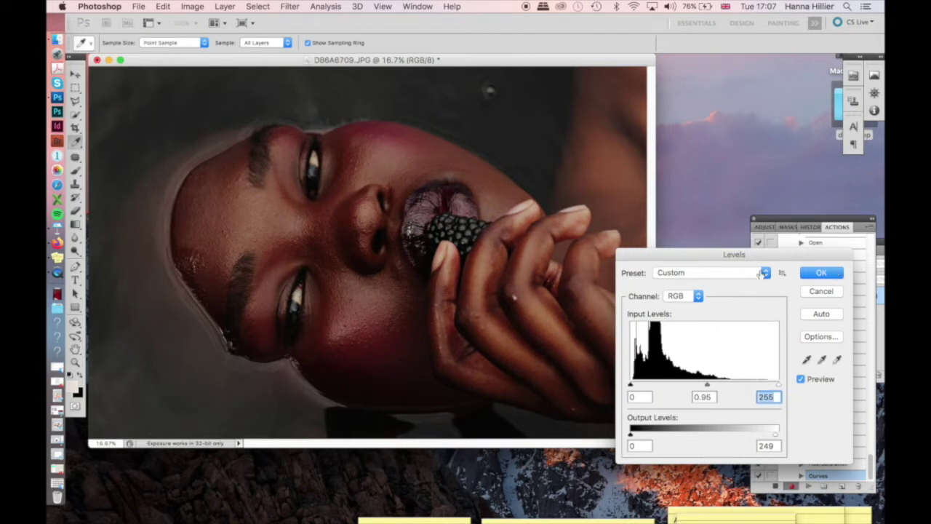
pyautogui.click(824, 273)
# Start a Selective Color adjustment and set the black amount of the Reds to -3%
pyautogui.click(192, 6)
pyautogui.moveTo(245, 45)
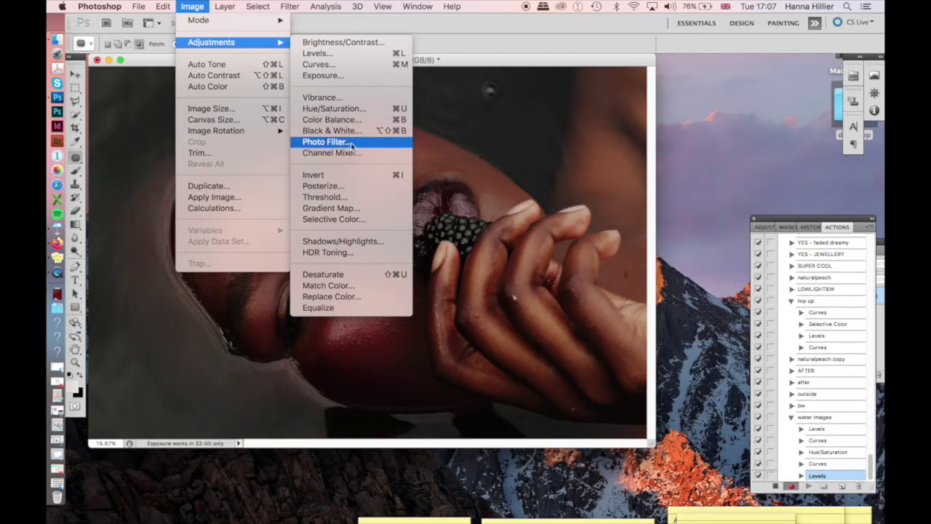
pyautogui.click(354, 220)
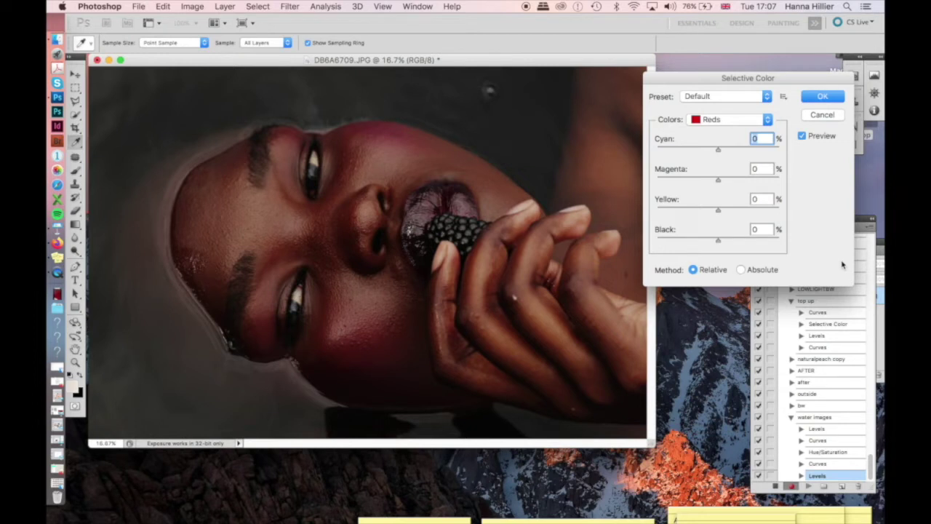
pyautogui.moveTo(717, 242)
pyautogui.mouseDown()
pyautogui.moveTo(738, 246)
pyautogui.moveTo(708, 249)
pyautogui.moveTo(716, 249)
pyautogui.mouseUp()
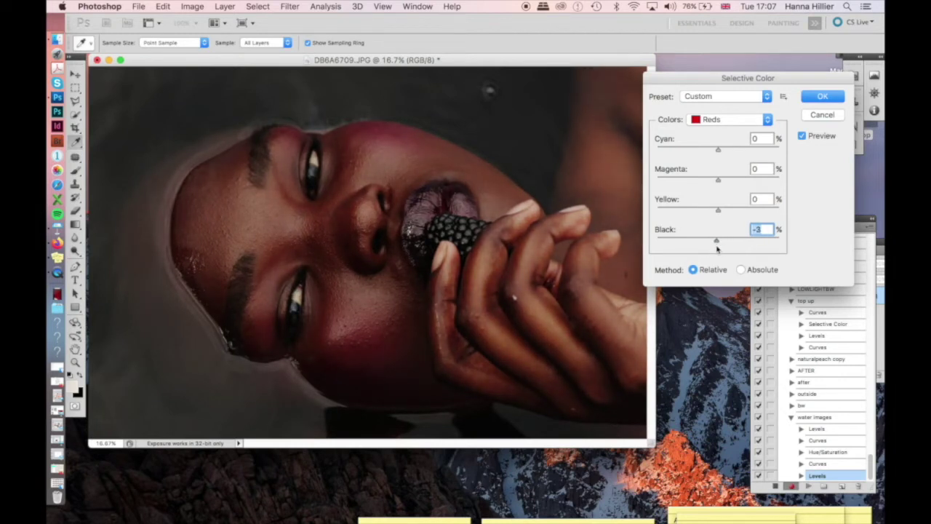
# Set the black amount of the Whites to +3% in Selective Color and fine-tune their cyan
pyautogui.click(723, 120)
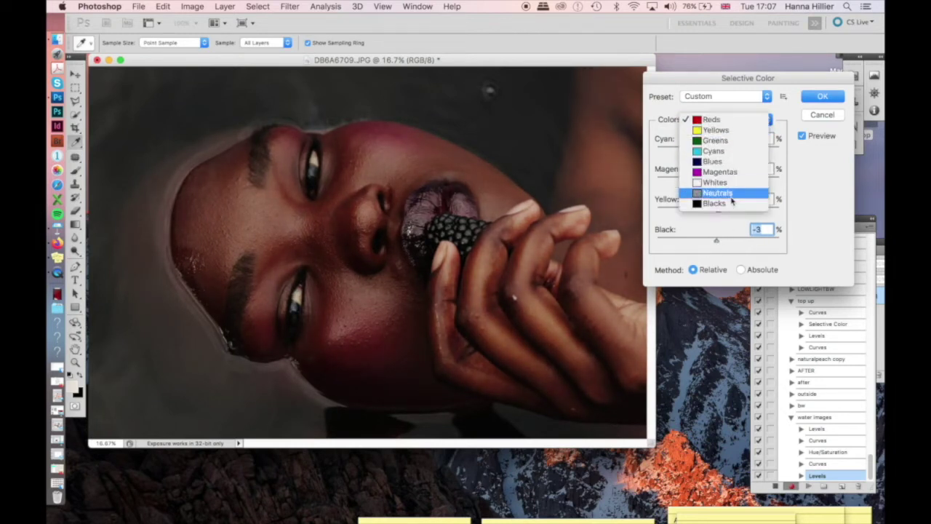
pyautogui.click(735, 183)
pyautogui.moveTo(718, 244)
pyautogui.mouseDown()
pyautogui.moveTo(695, 244)
pyautogui.moveTo(762, 254)
pyautogui.moveTo(676, 254)
pyautogui.moveTo(727, 255)
pyautogui.moveTo(722, 248)
pyautogui.mouseUp()
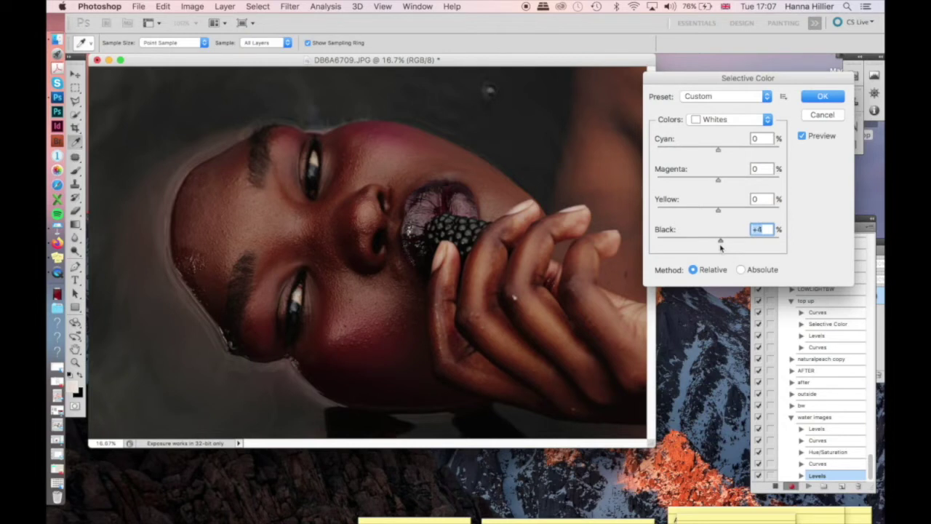
pyautogui.moveTo(718, 150)
pyautogui.mouseDown()
pyautogui.moveTo(692, 153)
pyautogui.moveTo(748, 155)
pyautogui.moveTo(718, 151)
pyautogui.mouseUp()
# Set the black amount of the Neutrals to -2% in Selective Color
pyautogui.click(718, 122)
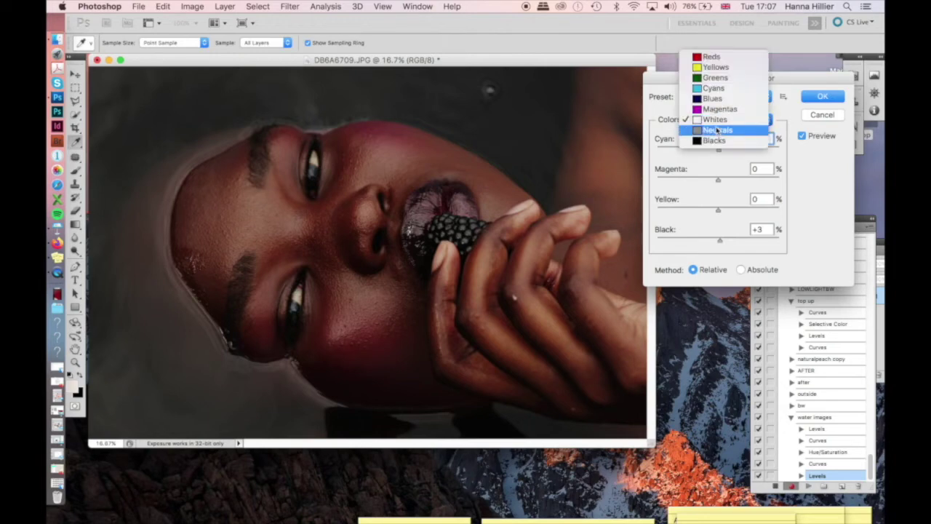
pyautogui.click(717, 131)
pyautogui.moveTo(719, 242)
pyautogui.mouseDown()
pyautogui.moveTo(702, 245)
pyautogui.moveTo(732, 245)
pyautogui.moveTo(715, 246)
pyautogui.mouseUp()
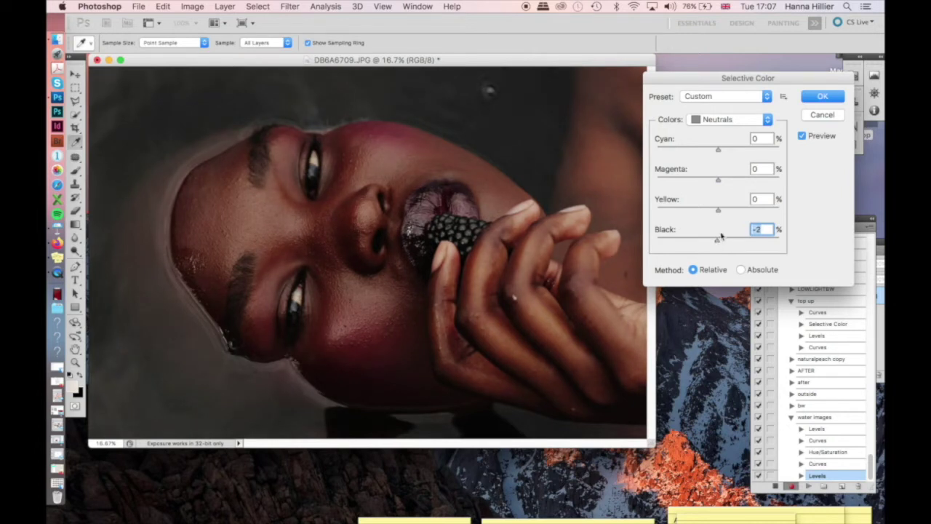
# Set the cyan amount of the Neutrals to -2% in Selective Color
pyautogui.moveTo(717, 151)
pyautogui.mouseDown()
pyautogui.moveTo(708, 153)
pyautogui.moveTo(726, 155)
pyautogui.mouseUp()
pyautogui.moveTo(726, 154); pyautogui.dragTo(718, 155)
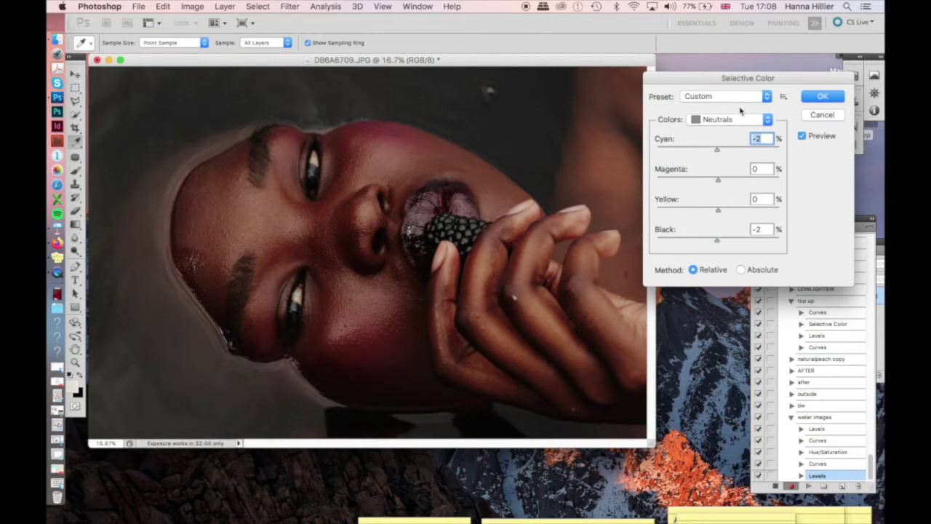
# Set the black amount of the Blacks to +1% and their cyan to +3% in Selective Color
pyautogui.click(731, 119)
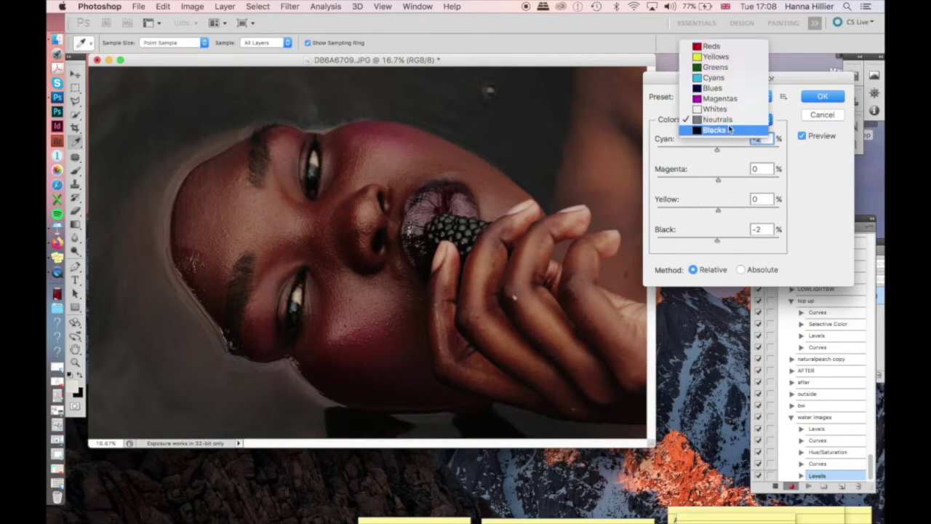
pyautogui.click(714, 130)
pyautogui.moveTo(718, 242); pyautogui.dragTo(720, 244)
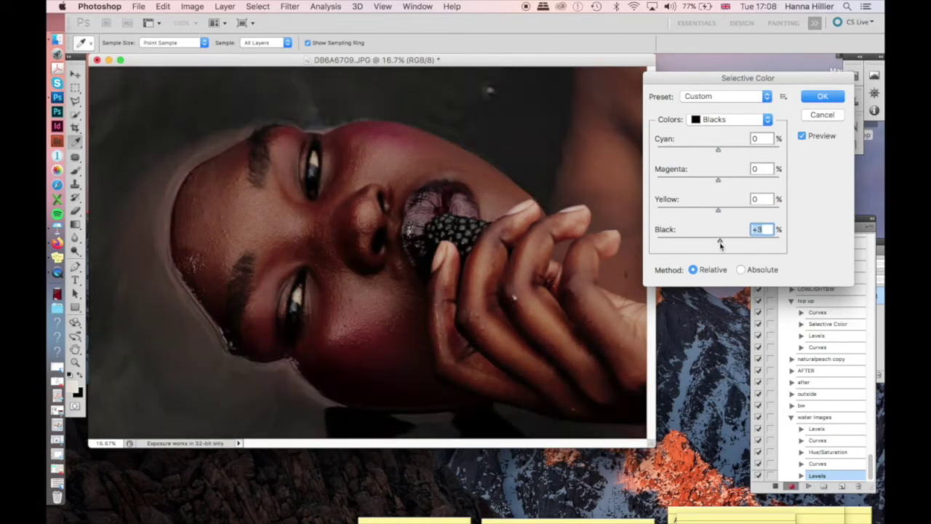
pyautogui.moveTo(719, 246); pyautogui.dragTo(717, 246)
pyautogui.moveTo(720, 150)
pyautogui.mouseDown()
pyautogui.moveTo(680, 157)
pyautogui.moveTo(716, 161)
pyautogui.mouseUp()
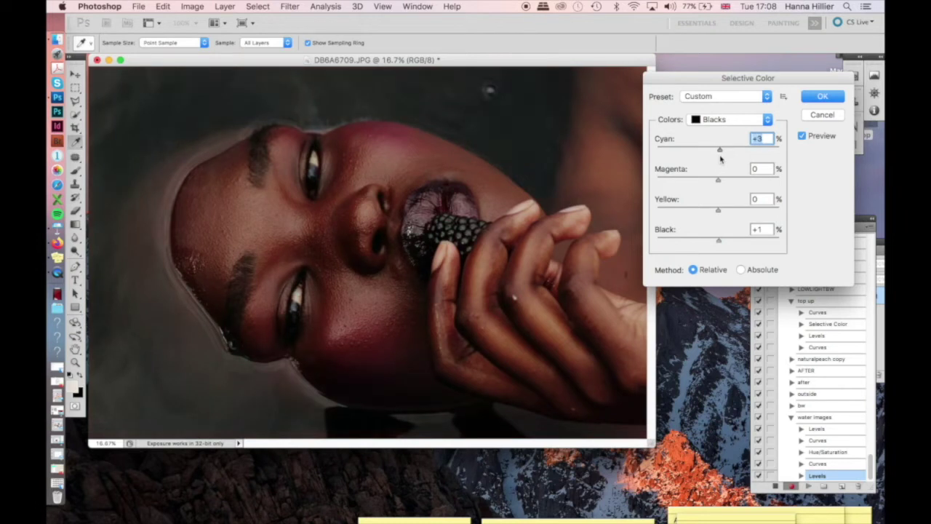
# Set the black amount of the Magentas to -1%, apply Selective Color, and stop recording the action
pyautogui.click(722, 120)
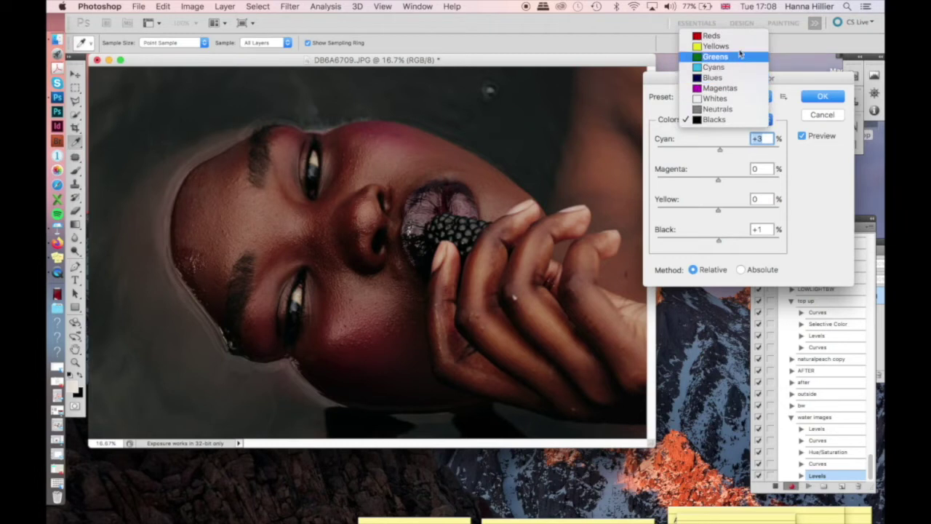
pyautogui.click(733, 88)
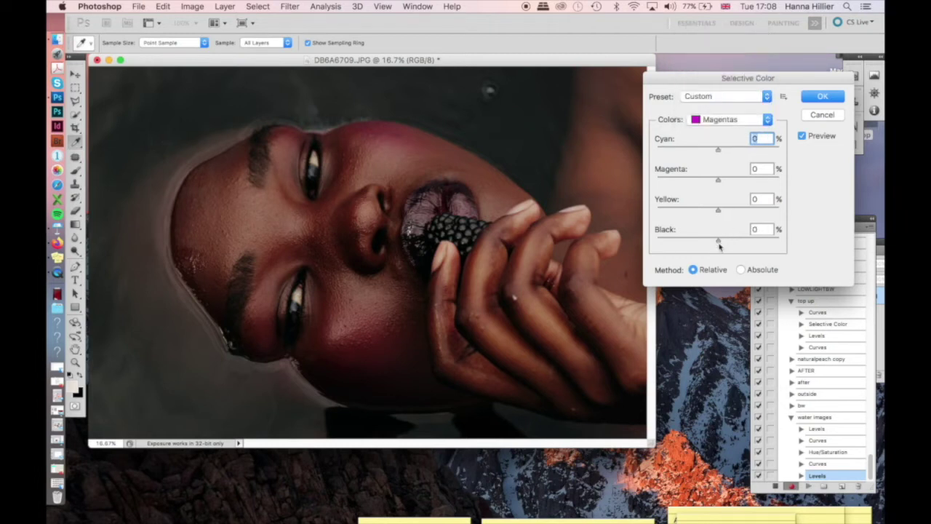
pyautogui.moveTo(703, 246)
pyautogui.mouseDown()
pyautogui.moveTo(696, 241)
pyautogui.moveTo(736, 252)
pyautogui.moveTo(682, 248)
pyautogui.moveTo(713, 246)
pyautogui.mouseUp()
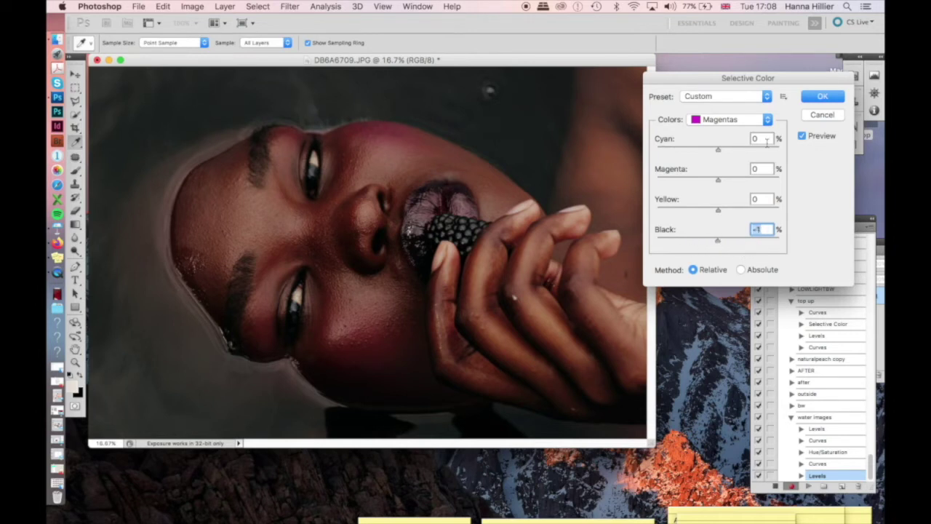
pyautogui.click(821, 98)
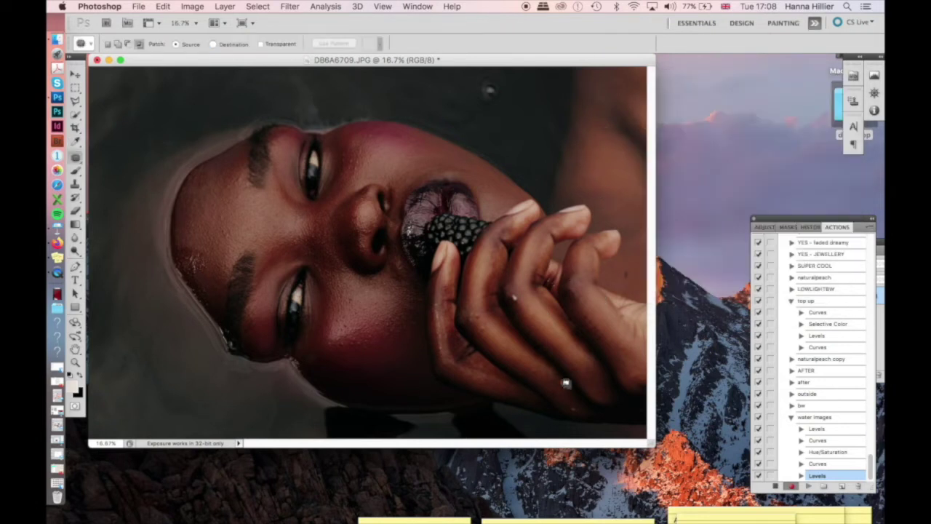
pyautogui.click(775, 487)
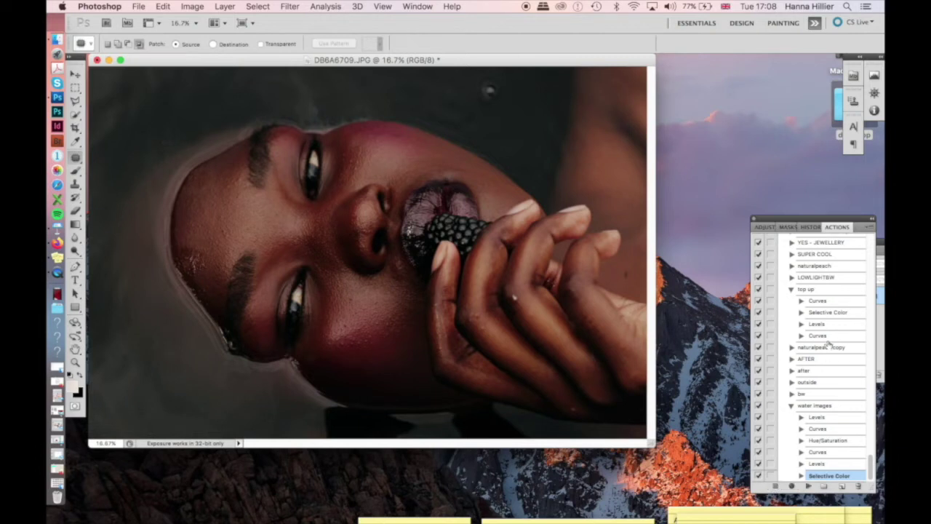
# Revert the photo to its original snapshot and play the whole "water images" action on it
pyautogui.click(810, 228)
pyautogui.click(810, 242)
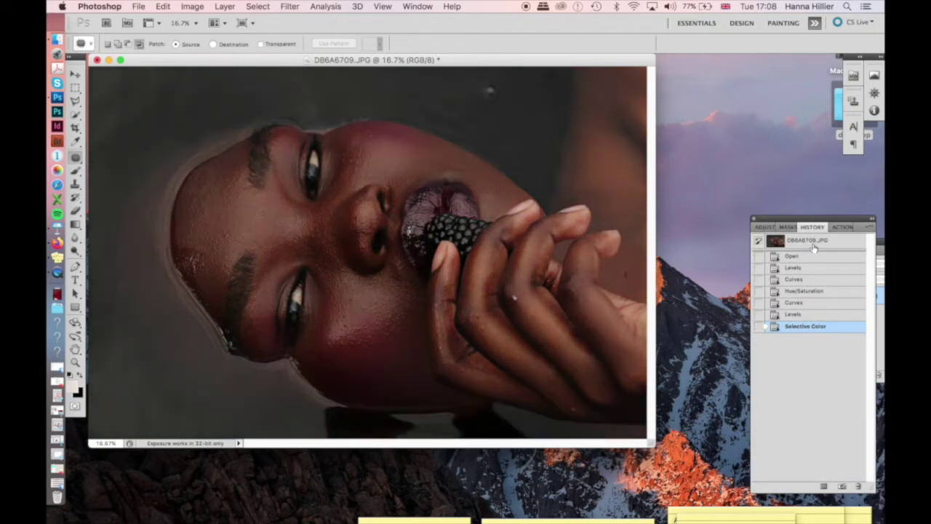
pyautogui.click(844, 228)
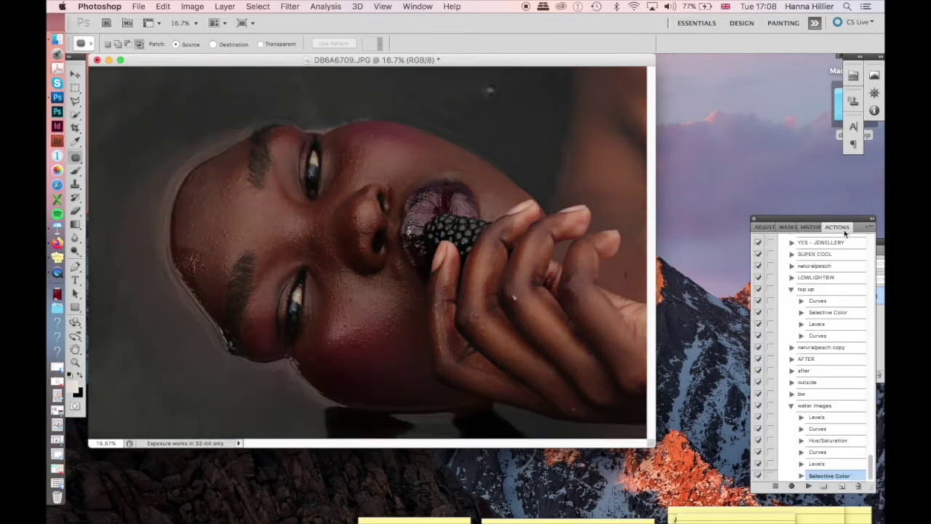
pyautogui.click(826, 407)
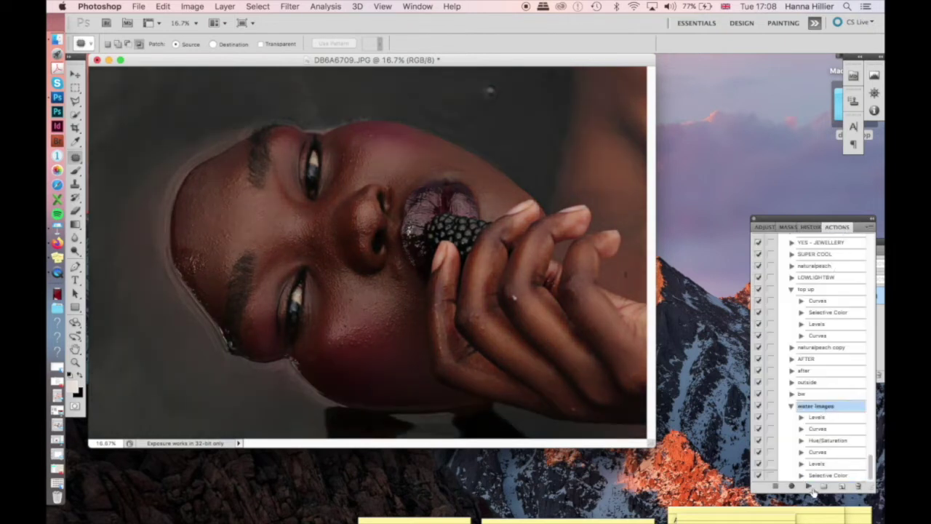
pyautogui.click(808, 486)
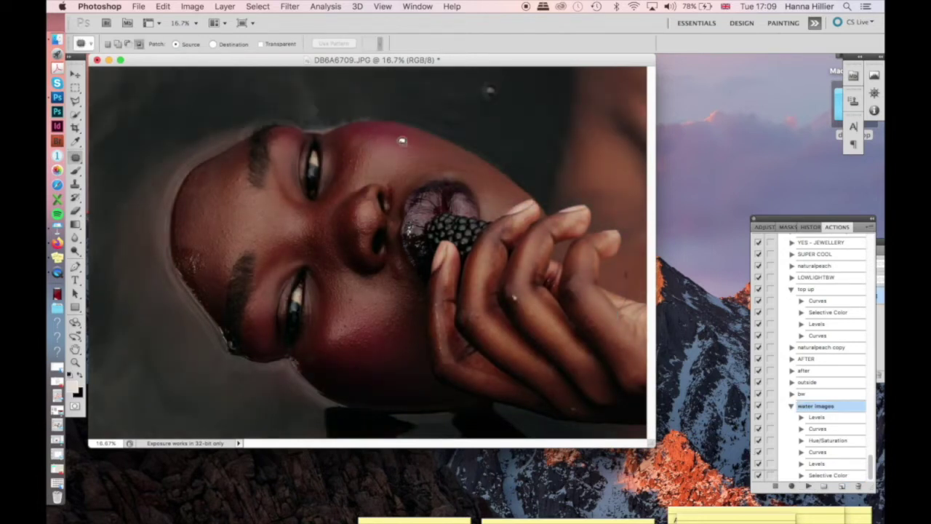
# Remove the bright white speck on the knuckle of the third finger from the face with the Patch tool
pyautogui.click(75, 158)
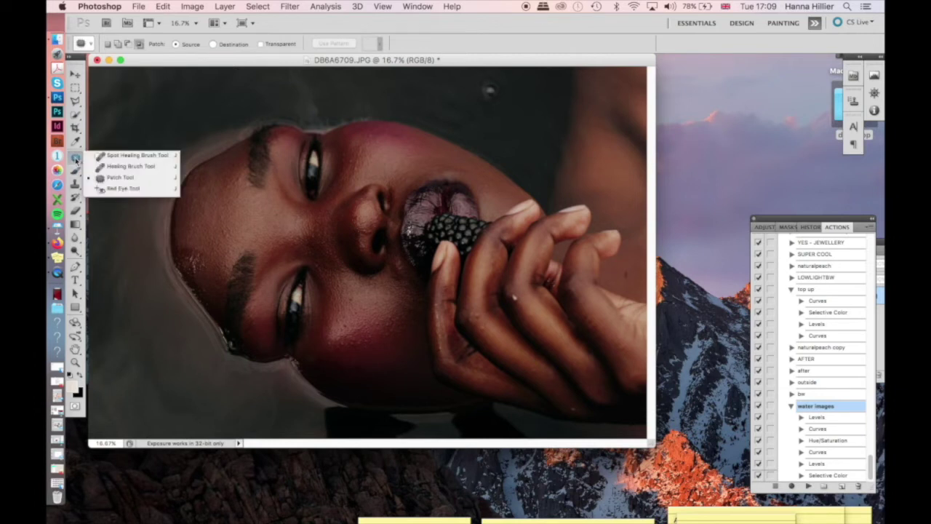
pyautogui.click(109, 178)
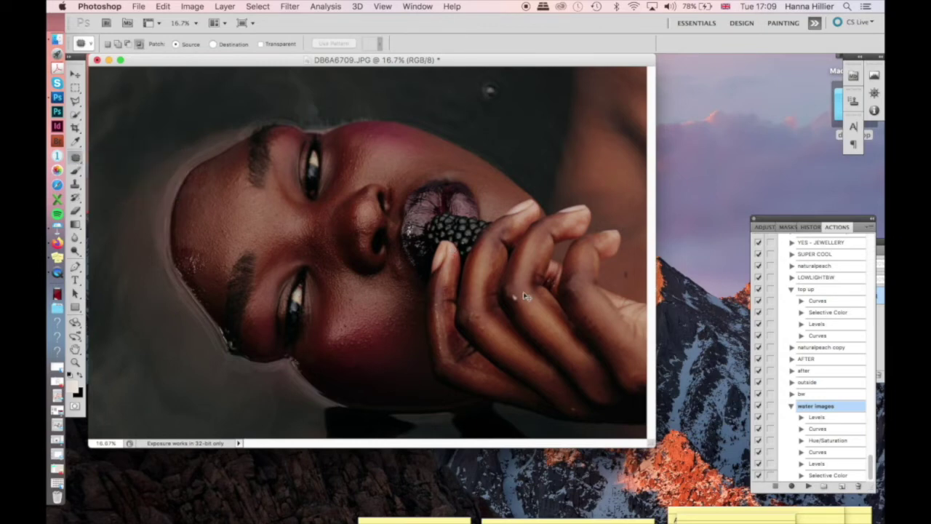
pyautogui.press('super+equal')
pyautogui.press('super+equal')
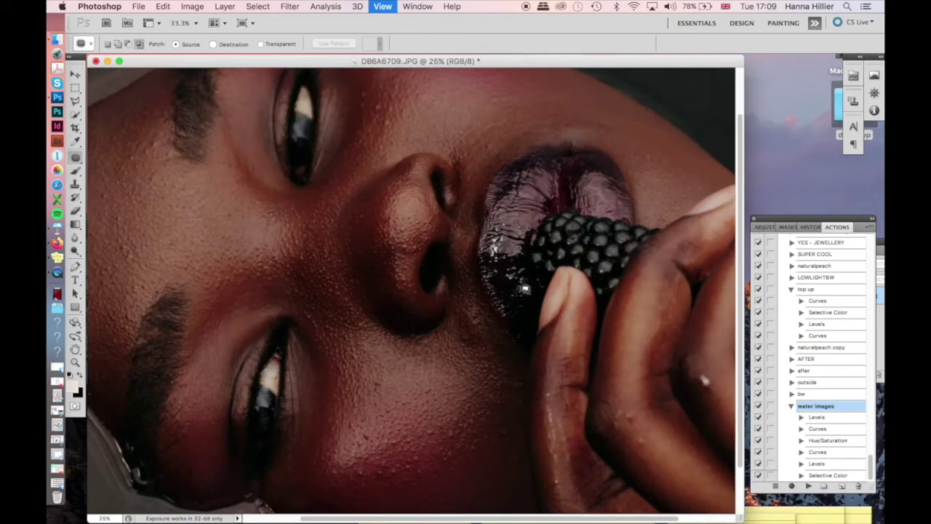
pyautogui.press('super+equal')
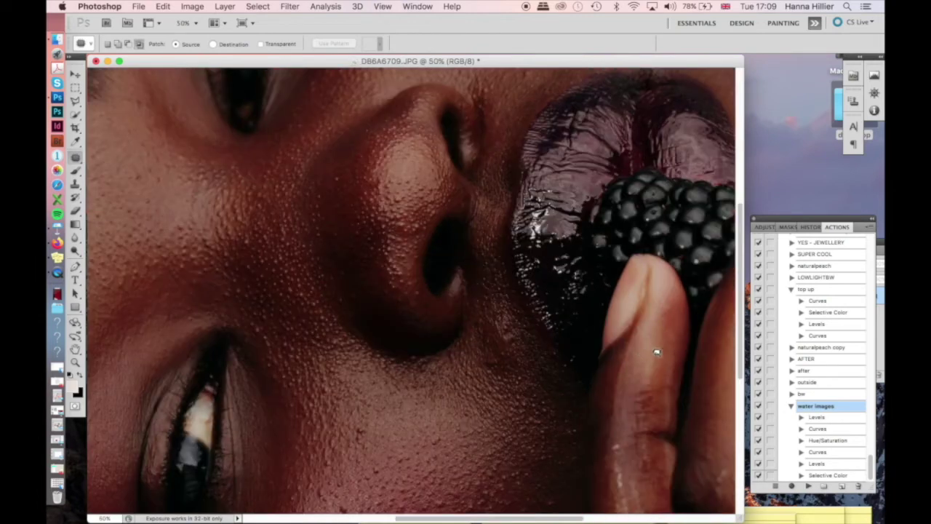
pyautogui.hscroll(10, 673, 375)
pyautogui.scroll(-5, 672, 375)
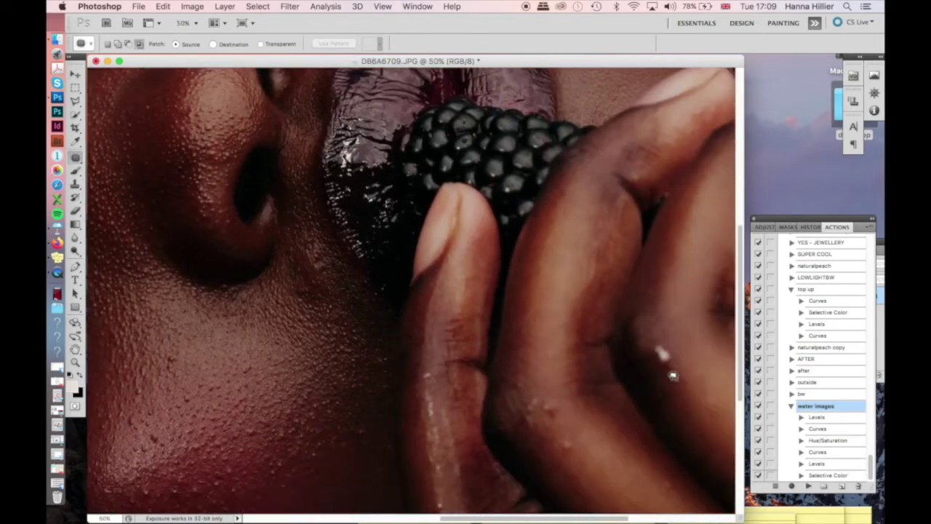
pyautogui.hscroll(6, 673, 375)
pyautogui.scroll(-3, 673, 376)
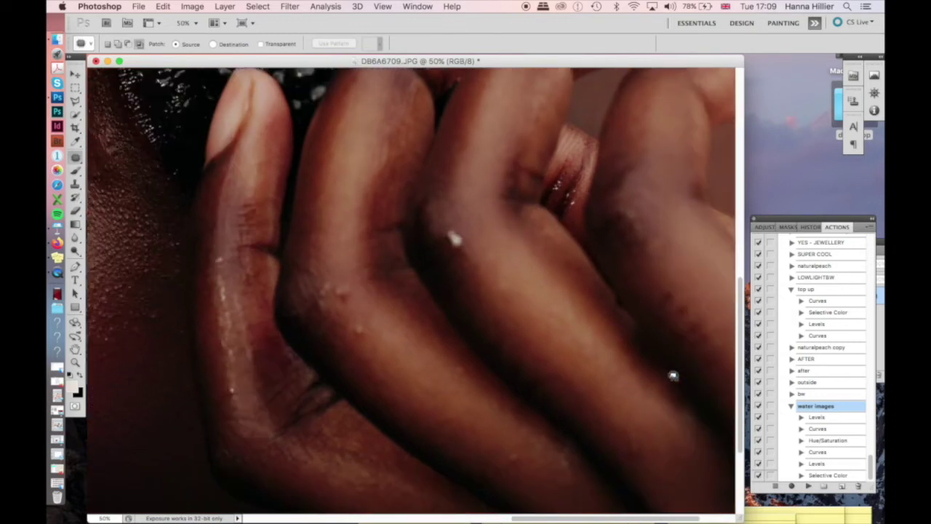
pyautogui.scroll(2, 672, 375)
pyautogui.hscroll(2, 673, 375)
pyautogui.moveTo(426, 288)
pyautogui.mouseDown()
pyautogui.moveTo(429, 270)
pyautogui.moveTo(413, 282)
pyautogui.moveTo(440, 274)
pyautogui.moveTo(447, 311)
pyautogui.moveTo(453, 298)
pyautogui.mouseUp()
pyautogui.hotkey('ctrl', 'd')
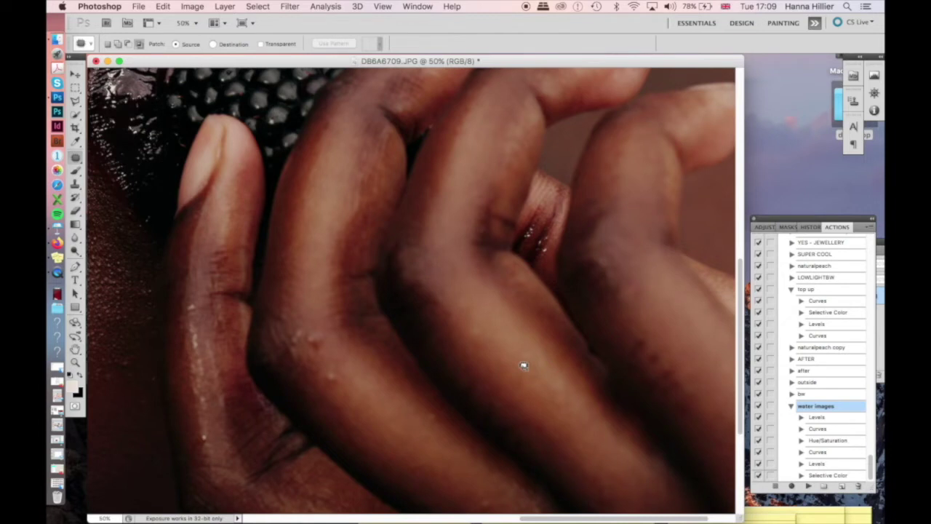
# Patch out the small bumps and blemishes around the knuckle of the second finger from the face
pyautogui.scroll(-3, 524, 366)
pyautogui.hscroll(4, 523, 365)
pyautogui.moveTo(270, 312)
pyautogui.mouseDown()
pyautogui.moveTo(255, 330)
pyautogui.moveTo(286, 323)
pyautogui.moveTo(277, 327)
pyautogui.moveTo(299, 355)
pyautogui.mouseUp()
pyautogui.press('super+d')
pyautogui.moveTo(227, 272)
pyautogui.mouseDown()
pyautogui.moveTo(252, 297)
pyautogui.moveTo(252, 250)
pyautogui.mouseUp()
pyautogui.press('super+d')
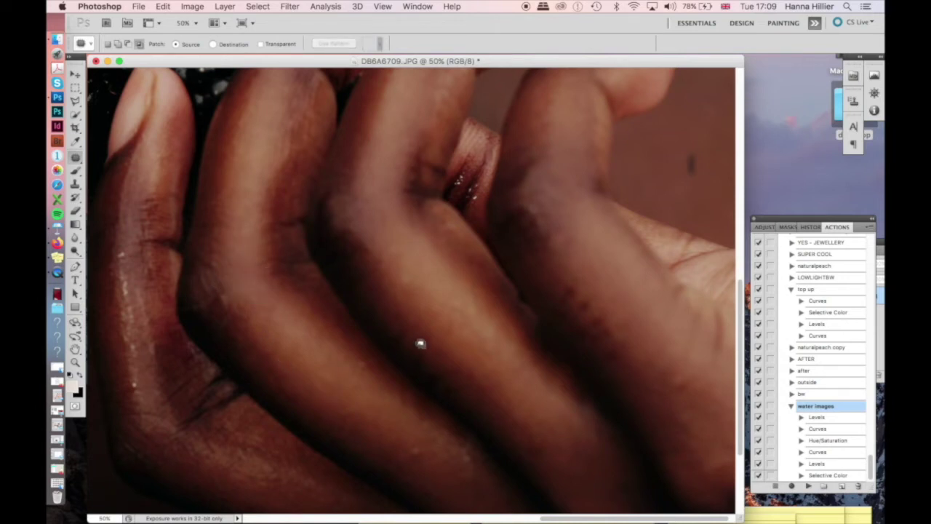
pyautogui.moveTo(225, 288)
pyautogui.mouseDown()
pyautogui.moveTo(241, 298)
pyautogui.moveTo(219, 312)
pyautogui.mouseUp()
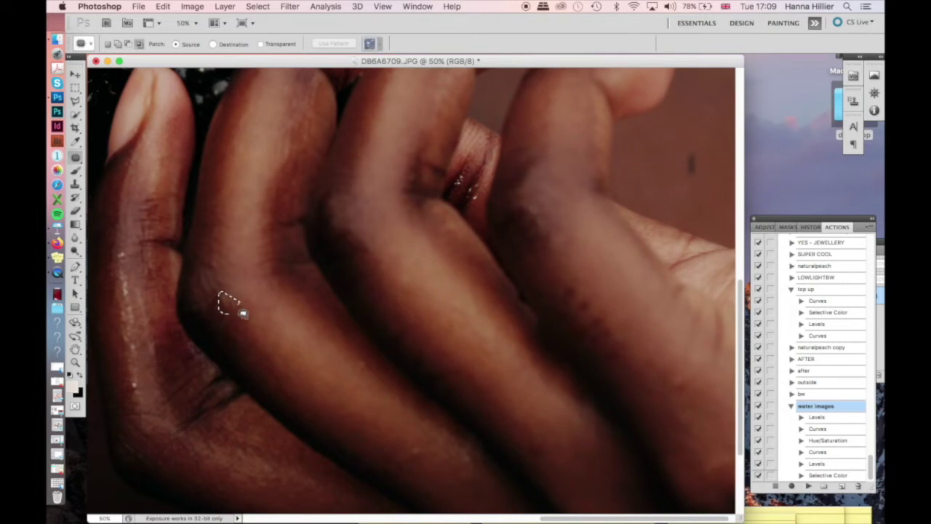
pyautogui.press('super+d')
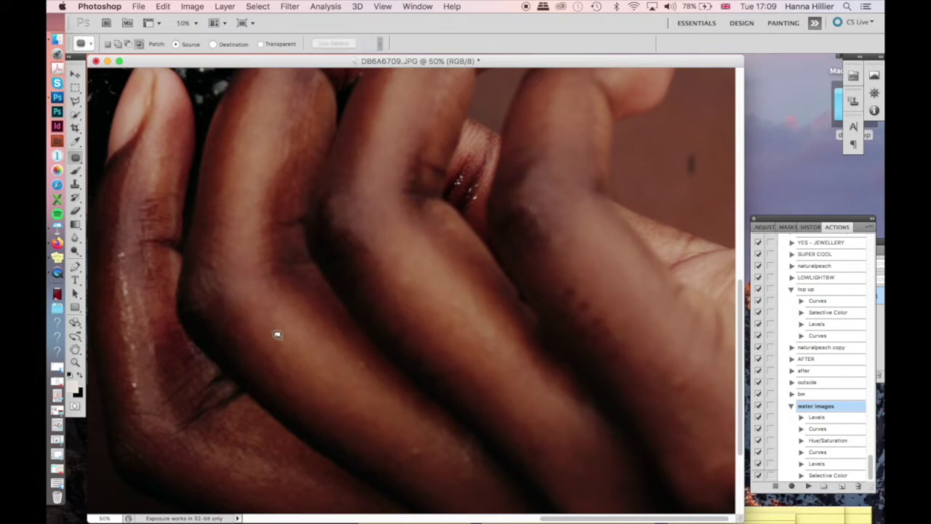
# Patch out the small white highlight on the lower part of the finger nearest the face
pyautogui.scroll(5, 540, 410)
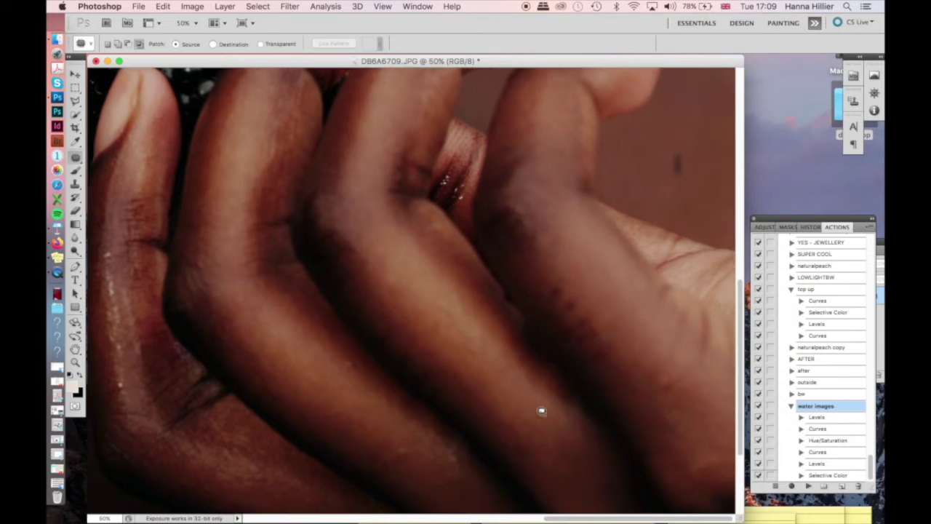
pyautogui.scroll(10, 540, 409)
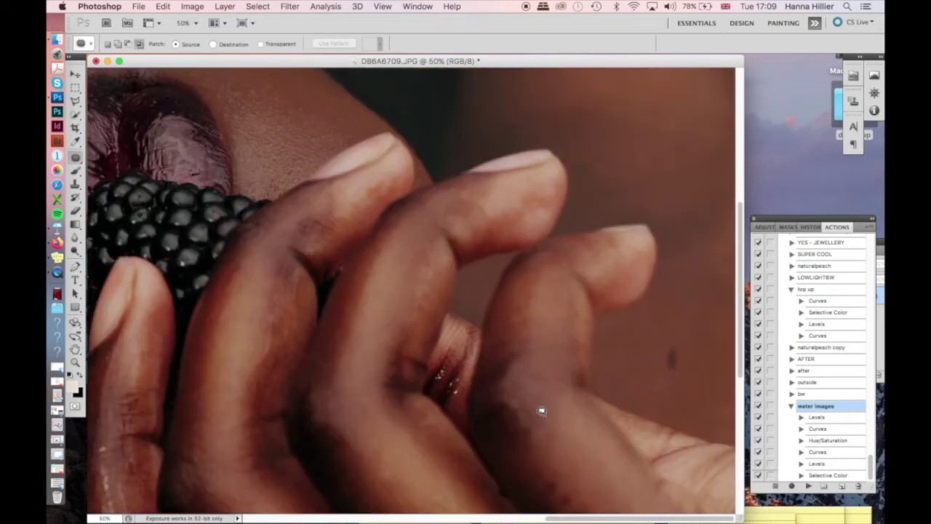
pyautogui.scroll(-10, 541, 411)
pyautogui.hscroll(-3, 541, 411)
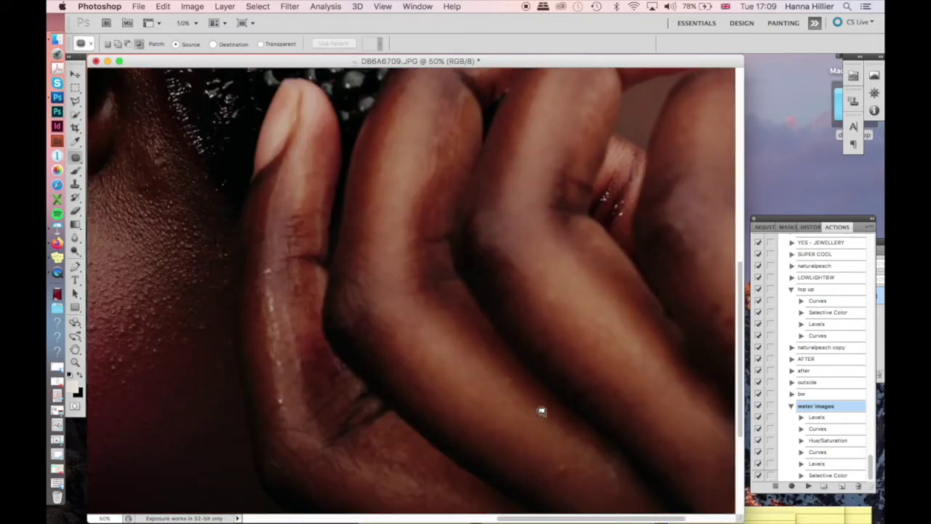
pyautogui.hscroll(-3, 541, 411)
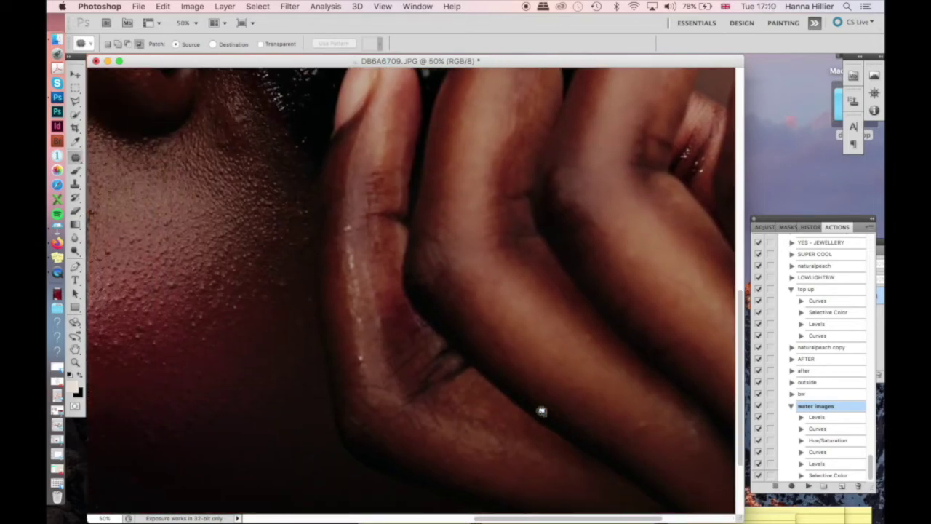
pyautogui.moveTo(374, 357); pyautogui.dragTo(371, 329)
pyautogui.hotkey('ctrl', 'd')
# Examine the skin on the cheeks, eyes, forehead and around the lips for spots that need retouching
pyautogui.hscroll(-10, 327, 312)
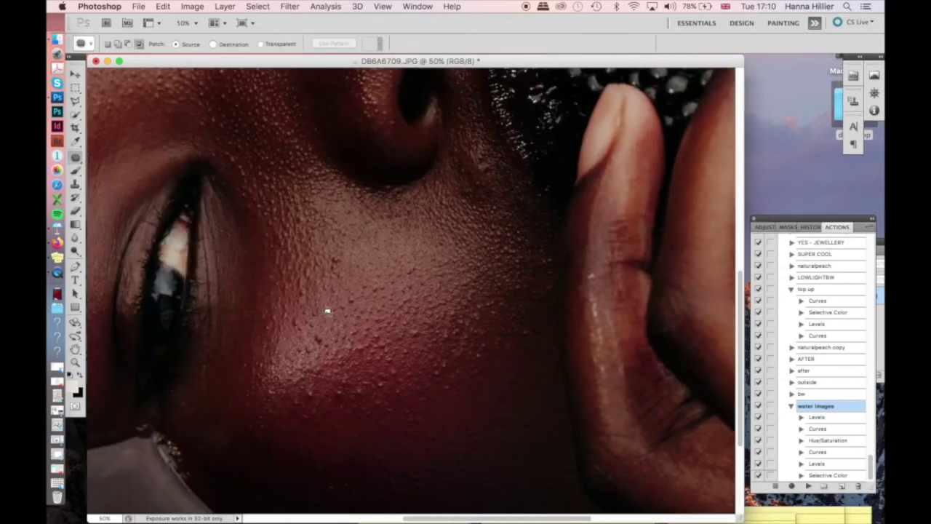
pyautogui.scroll(-5, 327, 311)
pyautogui.hscroll(-5, 328, 311)
pyautogui.hscroll(-10, 328, 312)
pyautogui.scroll(3, 327, 311)
pyautogui.hscroll(-1, 413, 268)
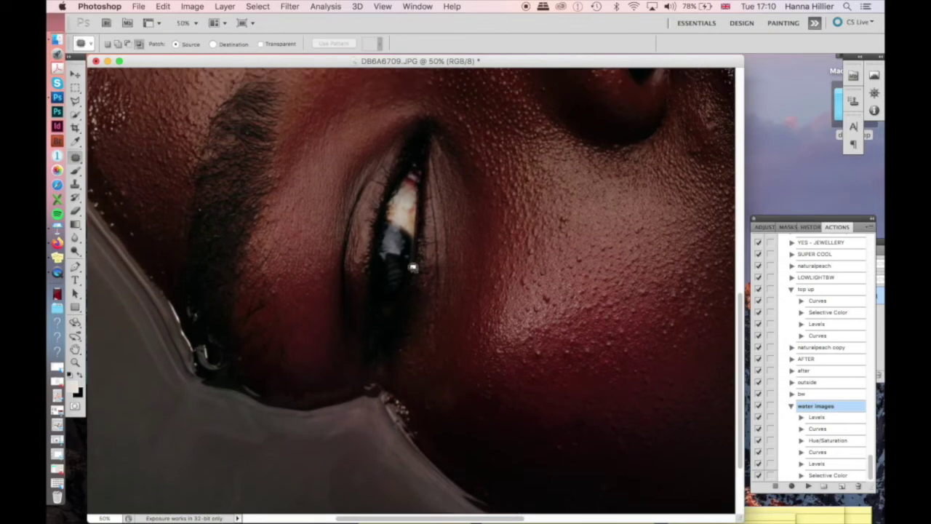
pyautogui.scroll(1, 412, 268)
pyautogui.scroll(-5, 412, 267)
pyautogui.scroll(1, 414, 274)
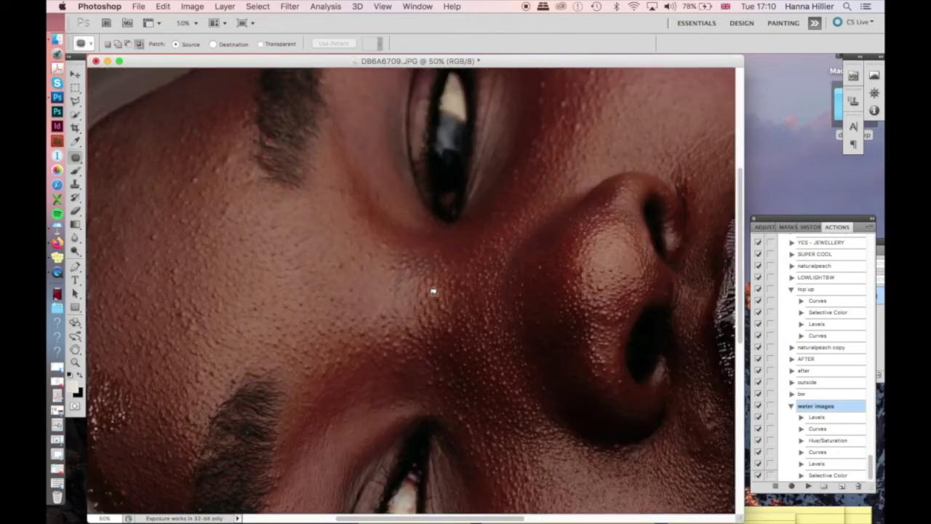
pyautogui.scroll(5, 526, 291)
pyautogui.hscroll(5, 526, 291)
pyautogui.scroll(4, 526, 291)
pyautogui.hscroll(4, 526, 291)
pyautogui.hscroll(8, 528, 300)
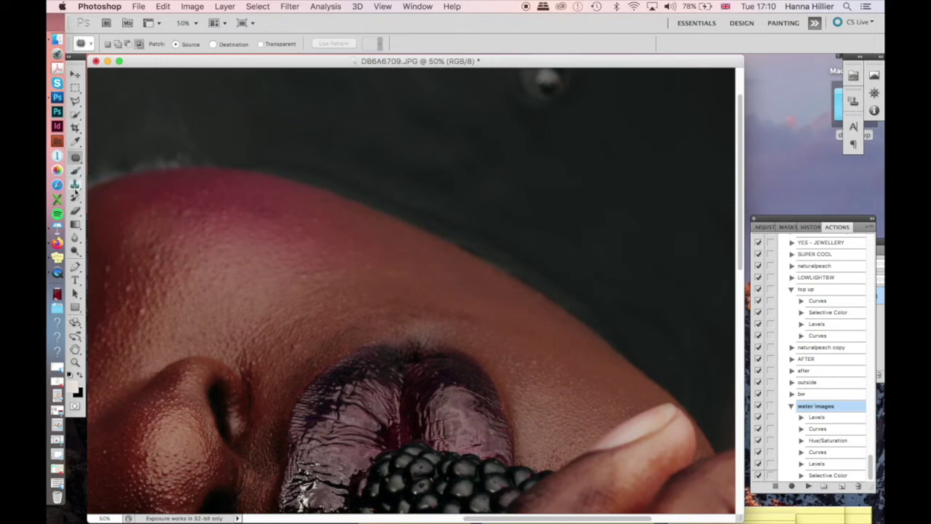
# Smooth the pale, uneven skin bordering the upper lip with the Clone Stamp at 40% opacity, reducing the brush size to 175
pyautogui.click(75, 186)
pyautogui.press('[')
pyautogui.press('[')
pyautogui.press('[')
pyautogui.press('[')
pyautogui.press('[')
pyautogui.press('[')
pyautogui.press('[')
pyautogui.press('[')
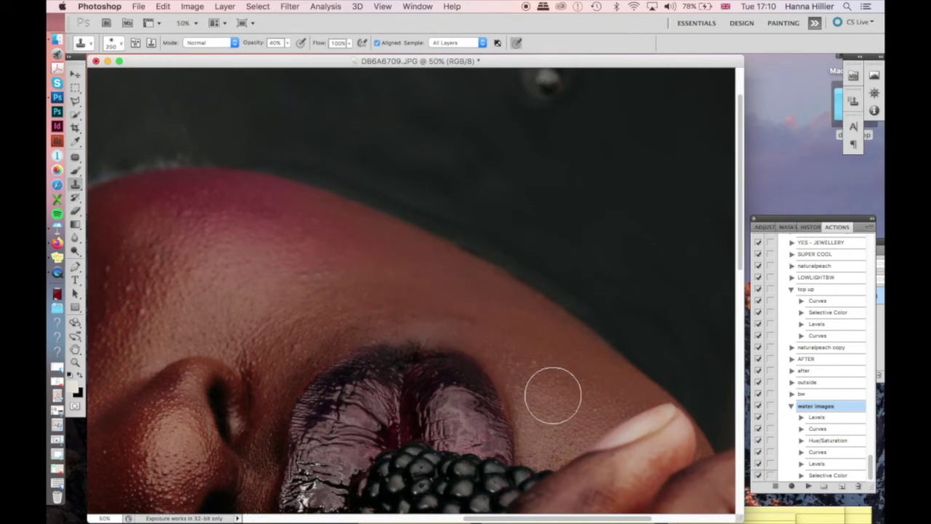
pyautogui.press('p')
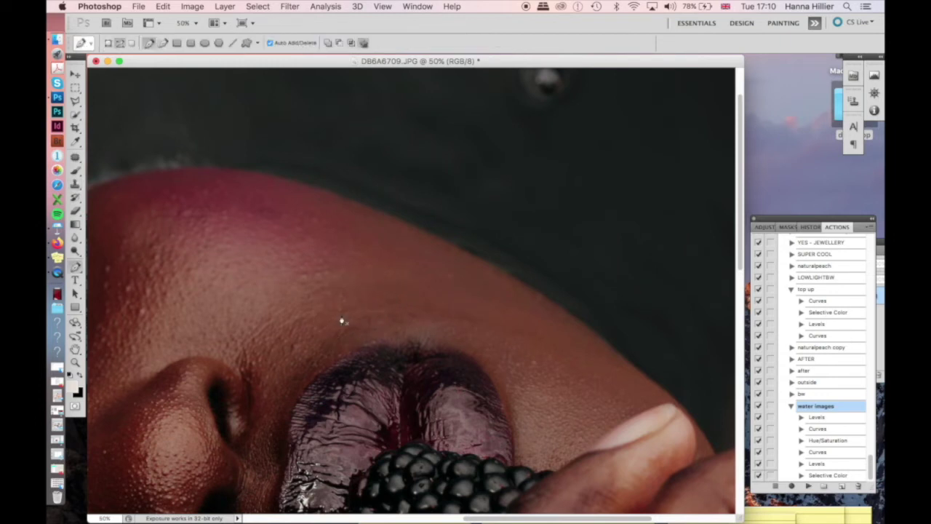
pyautogui.click(75, 184)
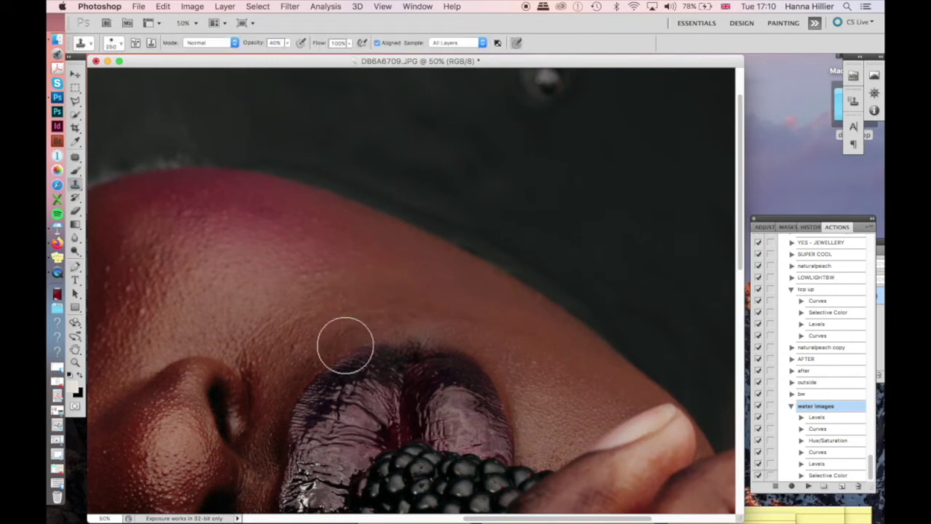
pyautogui.press('[')
pyautogui.press('[')
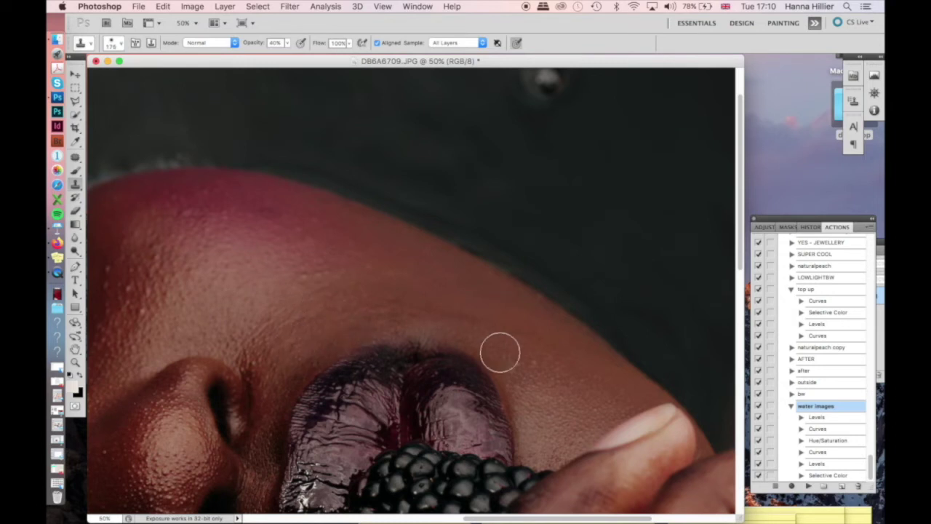
pyautogui.hscroll(-3, 489, 339)
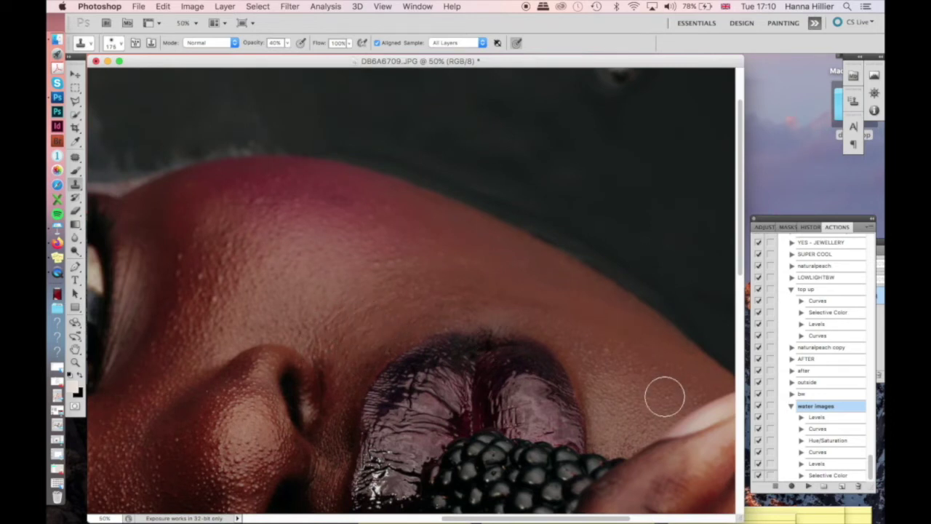
pyautogui.scroll(-3, 542, 397)
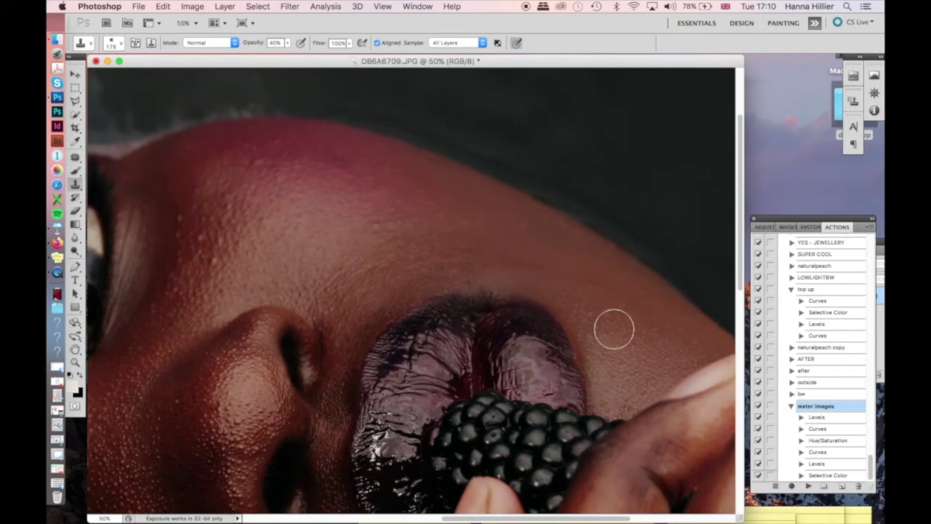
# Clone clean skin over the white specks on the forehead between the lower eyebrow and the hairline, using a size 300 brush
pyautogui.scroll(-10, 550, 447)
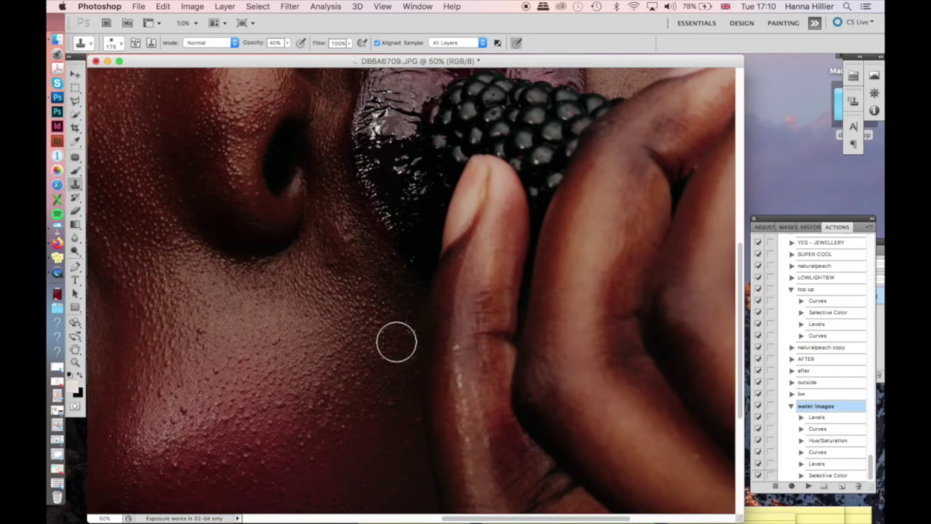
pyautogui.hscroll(-5, 368, 376)
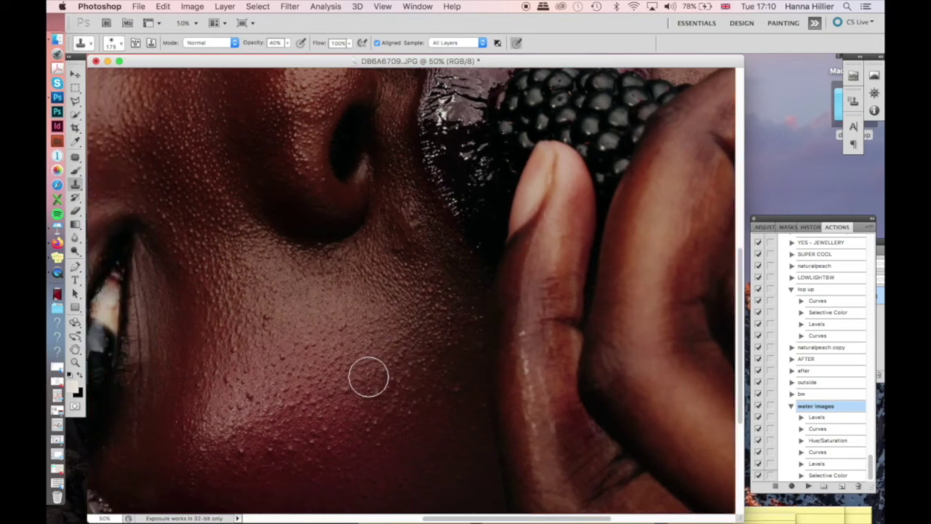
pyautogui.press(']')
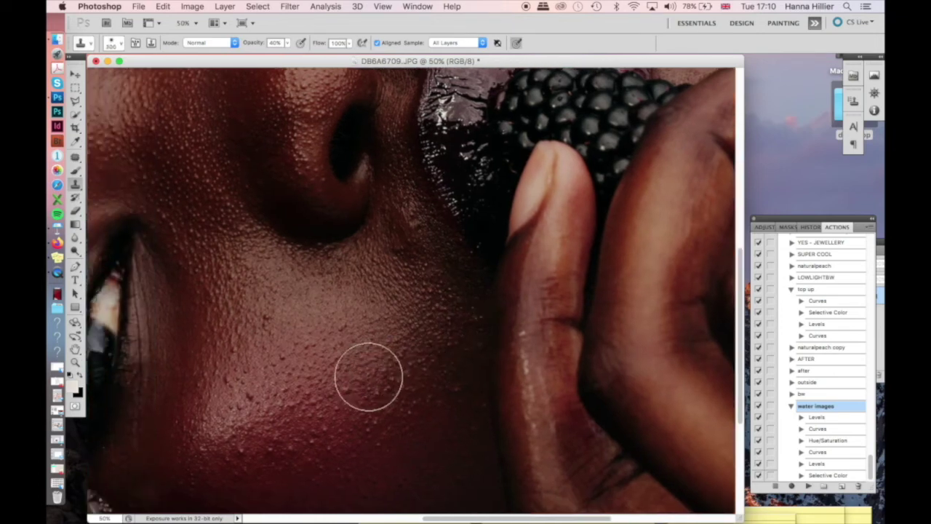
pyautogui.hscroll(-15, 368, 377)
pyautogui.scroll(8, 368, 377)
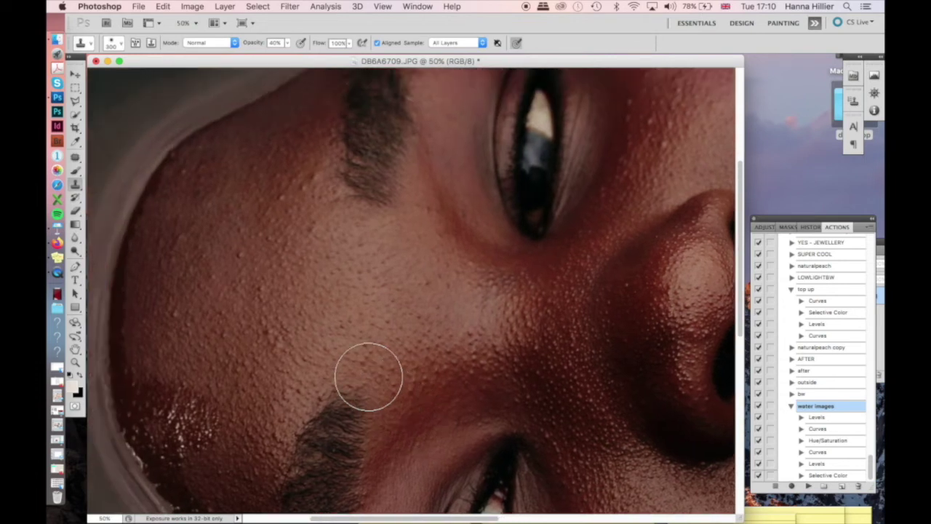
pyautogui.hscroll(-1, 368, 377)
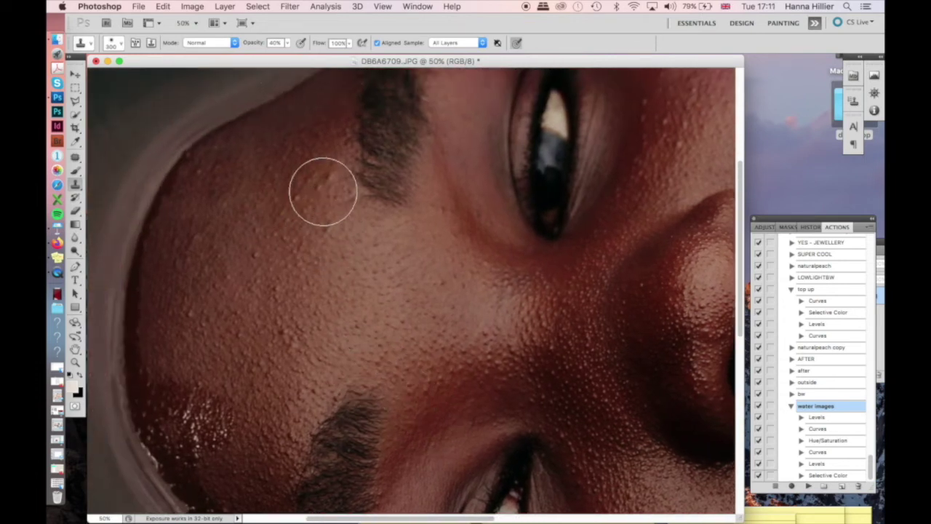
pyautogui.scroll(-3, 417, 389)
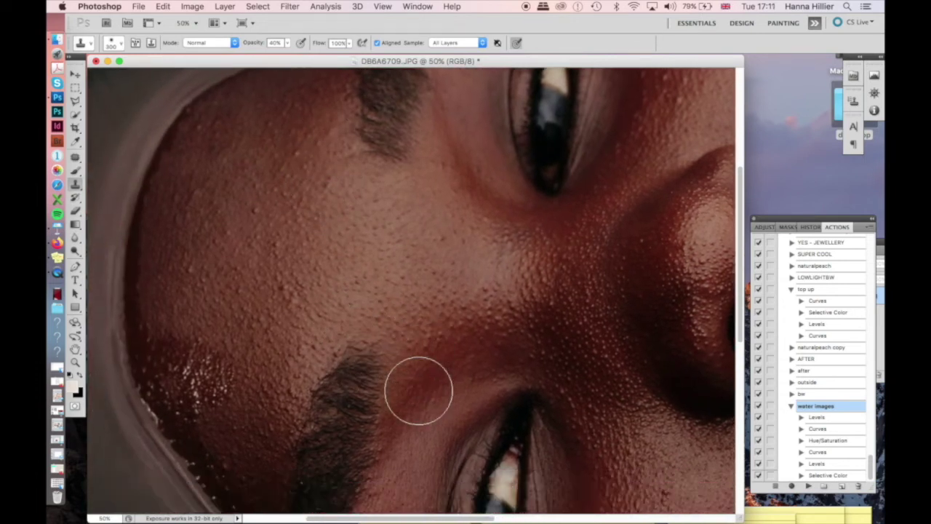
pyautogui.scroll(-6, 419, 390)
pyautogui.scroll(-2, 235, 291)
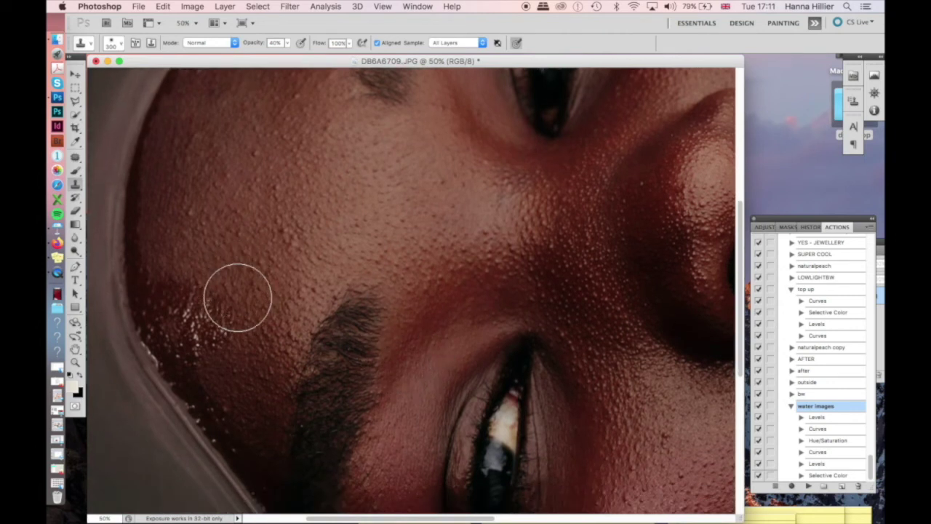
pyautogui.scroll(-2, 238, 297)
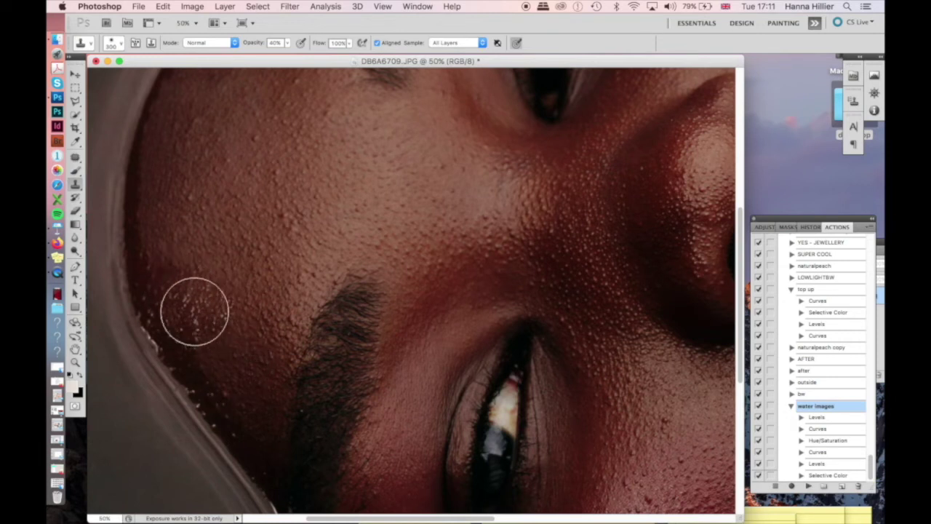
pyautogui.scroll(3, 429, 445)
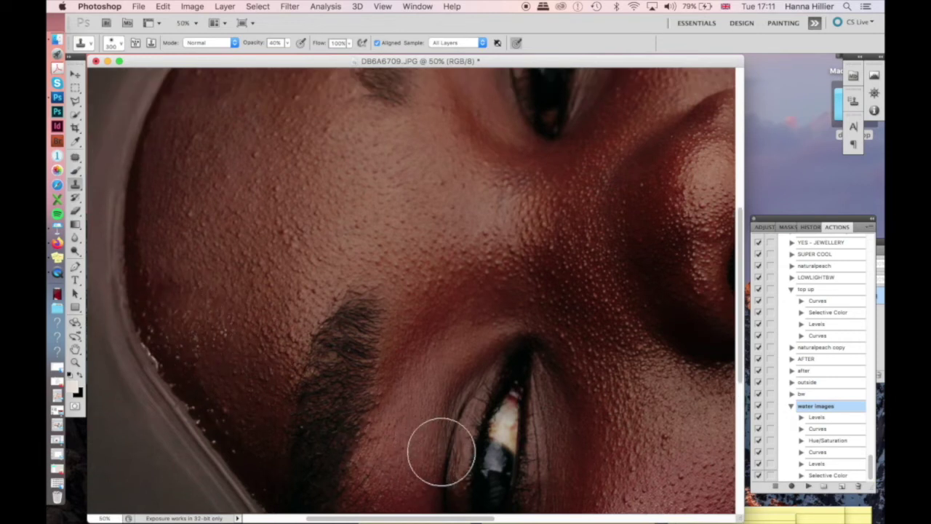
pyautogui.keyDown('alt'); pyautogui.click(227, 389); pyautogui.keyUp('alt')
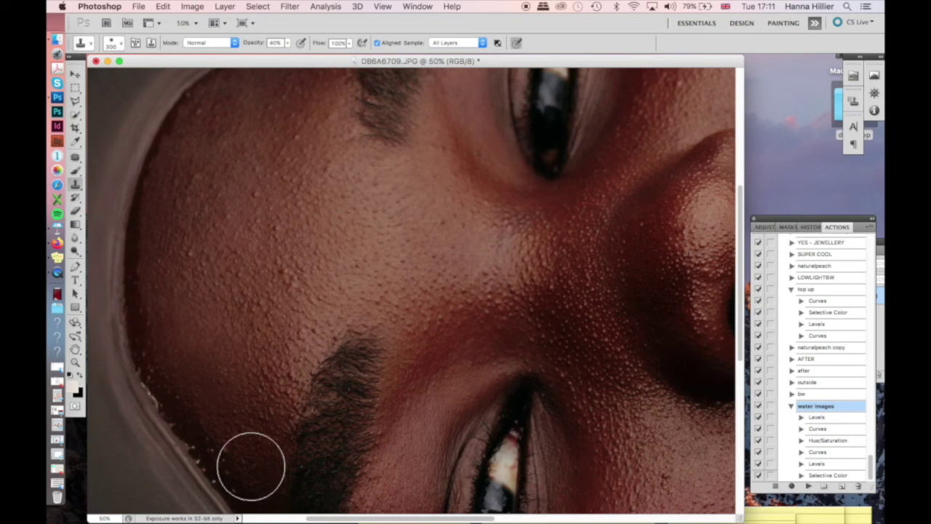
# Examine the forehead, eyes, nose, cheek and hand at 33.3% zoom for areas that still need retouching
pyautogui.scroll(2, 399, 424)
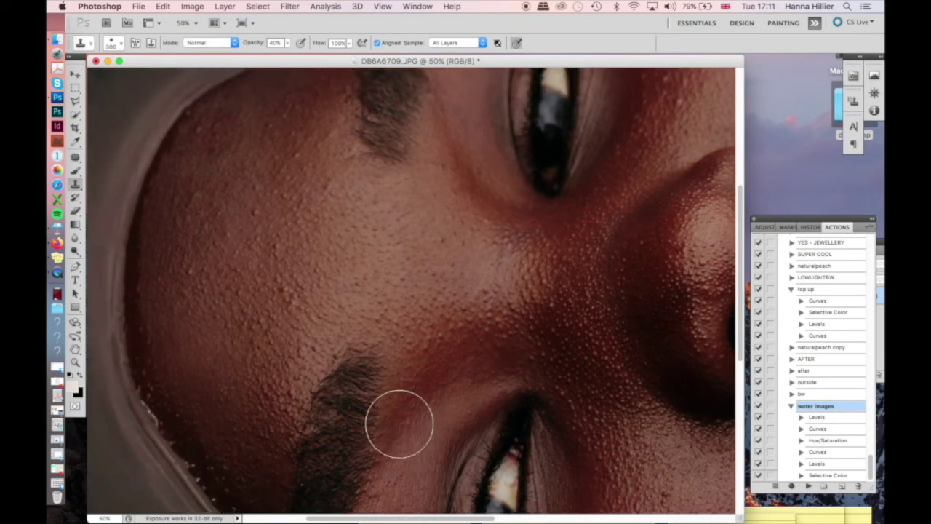
pyautogui.scroll(5, 399, 424)
pyautogui.hscroll(2, 399, 424)
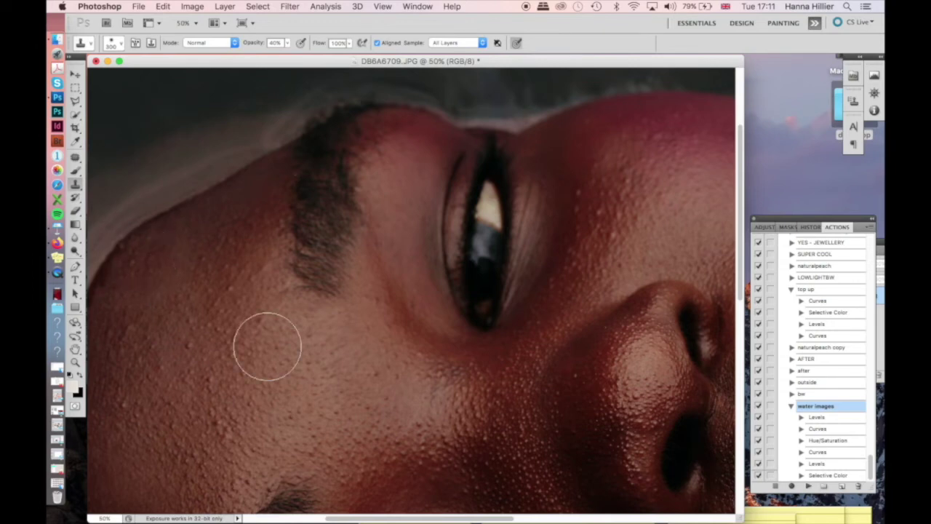
pyautogui.press('super+minus')
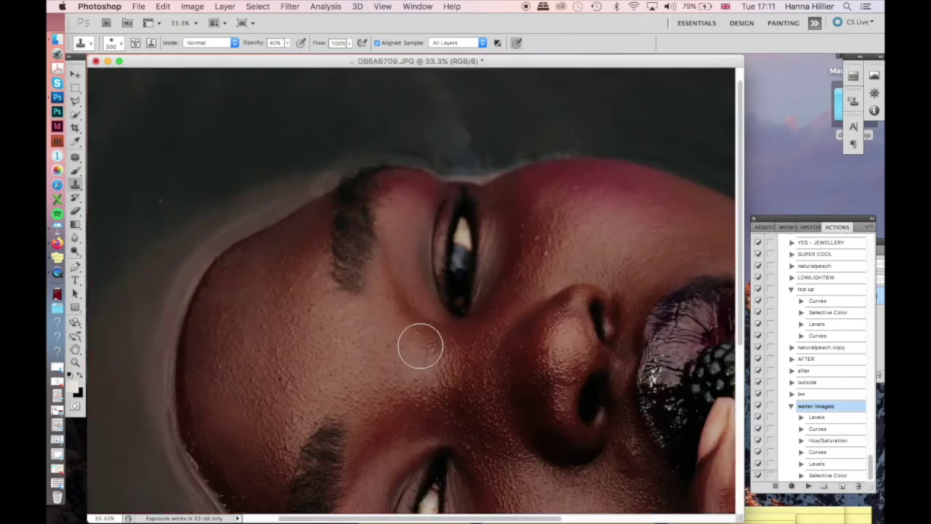
pyautogui.scroll(-5, 420, 346)
pyautogui.hscroll(5, 419, 346)
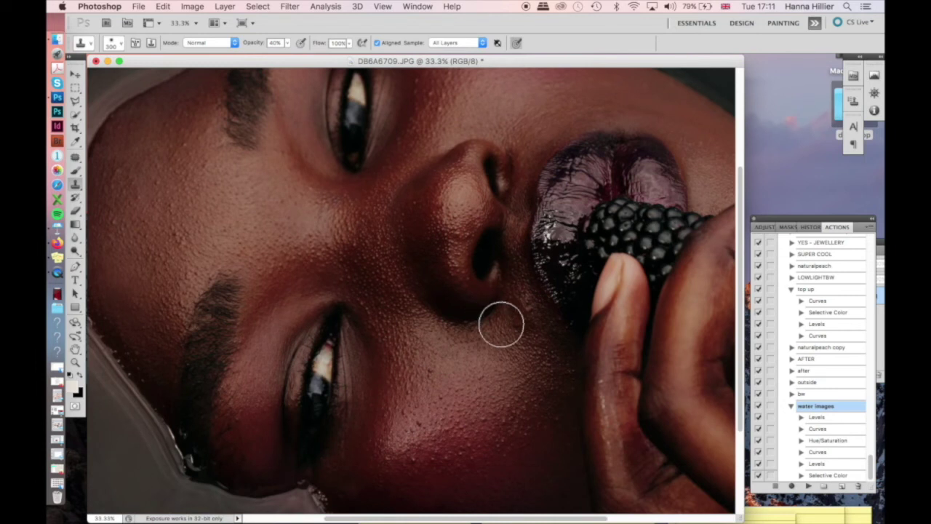
pyautogui.hscroll(5, 501, 323)
pyautogui.scroll(-2, 500, 324)
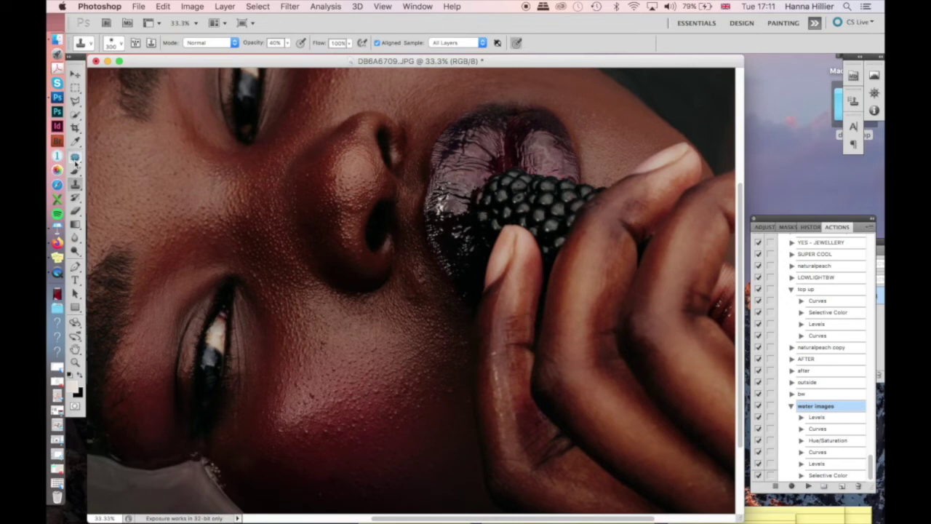
# Patch out the dark pits on two of the blackberry's drupelets with the Patch tool, sampling from clean drupelets beside them
pyautogui.click(76, 160)
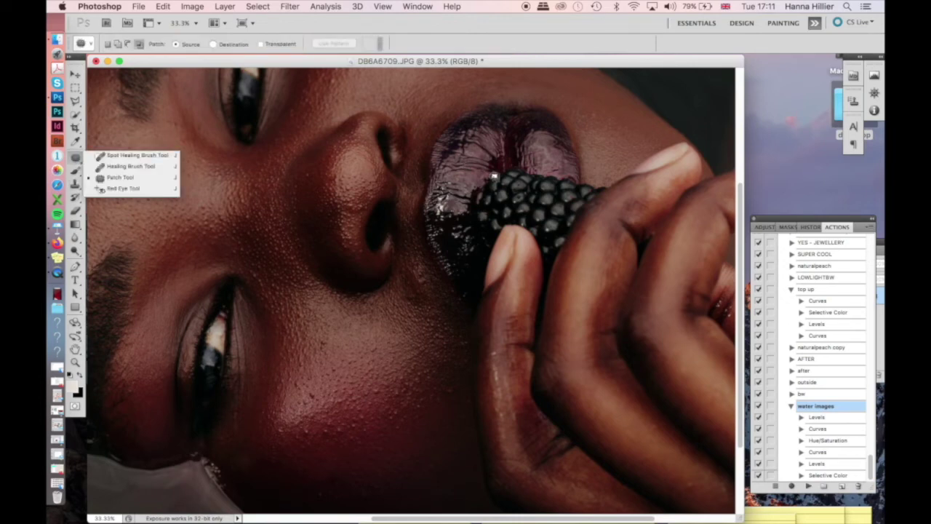
pyautogui.click(500, 195)
pyautogui.press('super+plus')
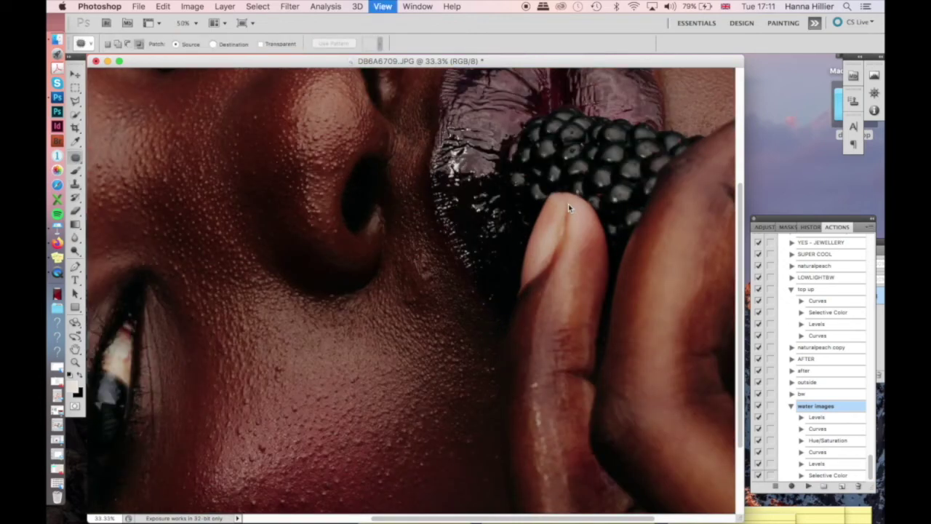
pyautogui.press('super+plus')
pyautogui.press('super+plus')
pyautogui.scroll(3, 622, 217)
pyautogui.hscroll(2, 623, 217)
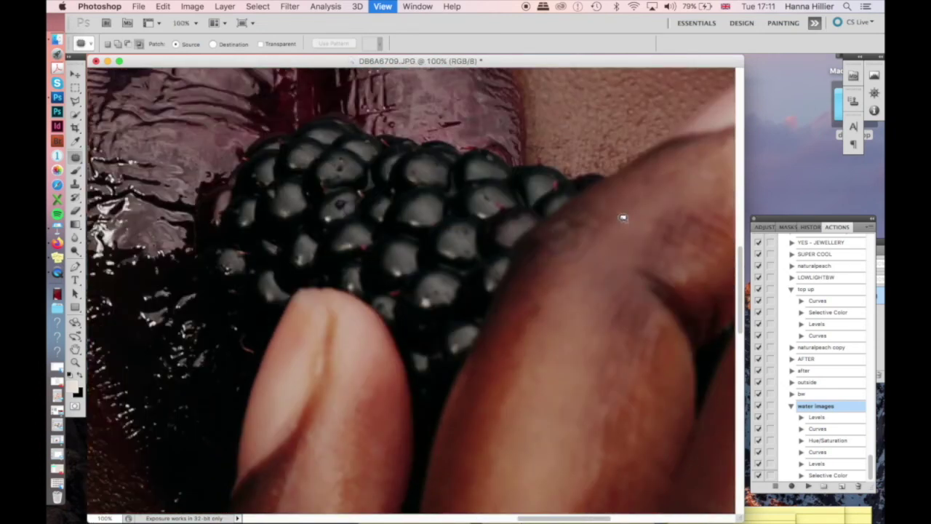
pyautogui.moveTo(343, 210)
pyautogui.mouseDown()
pyautogui.moveTo(329, 226)
pyautogui.moveTo(353, 214)
pyautogui.moveTo(343, 211)
pyautogui.mouseUp()
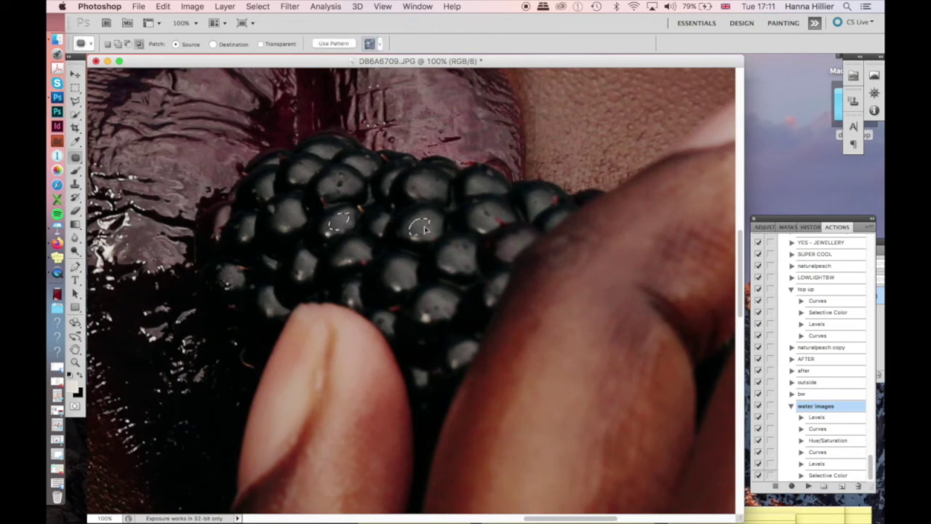
pyautogui.click(331, 256)
pyautogui.moveTo(339, 172)
pyautogui.mouseDown()
pyautogui.moveTo(337, 186)
pyautogui.moveTo(339, 179)
pyautogui.mouseUp()
pyautogui.moveTo(339, 180); pyautogui.dragTo(430, 180)
pyautogui.hotkey('ctrl', 'd')
# Patch out the small dark creases on the lip directly above the blackberry
pyautogui.scroll(3, 448, 157)
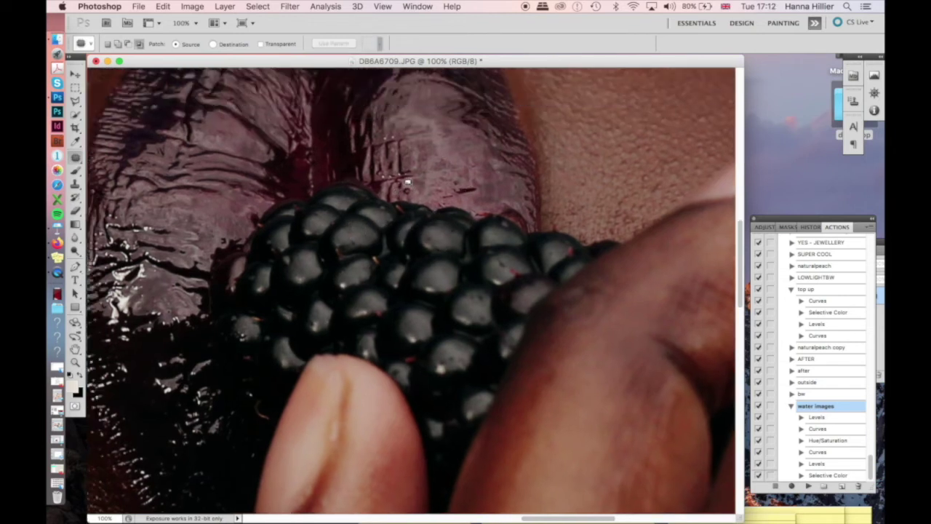
pyautogui.moveTo(424, 184); pyautogui.dragTo(424, 186)
pyautogui.click(426, 176)
pyautogui.moveTo(421, 181); pyautogui.dragTo(430, 190)
pyautogui.click(425, 216)
# Patch out the pink speck and the small light bump on the lower section of the second finger from the face
pyautogui.press('super+minus')
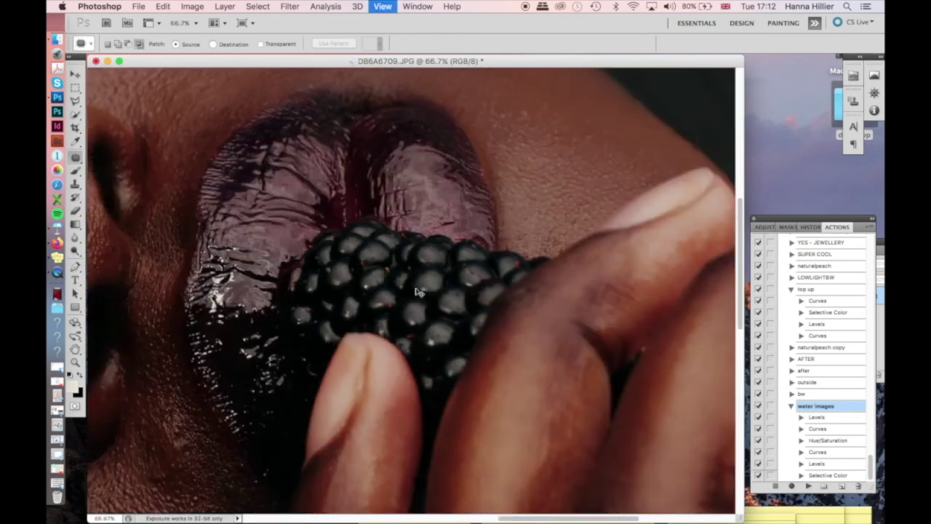
pyautogui.press('super+minus')
pyautogui.press('super+minus')
pyautogui.scroll(-5, 418, 281)
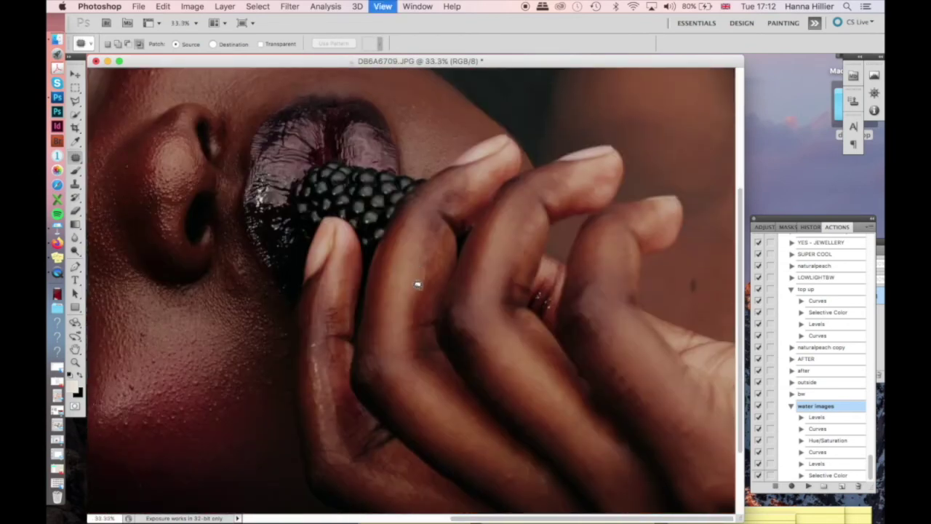
pyautogui.scroll(-3, 449, 335)
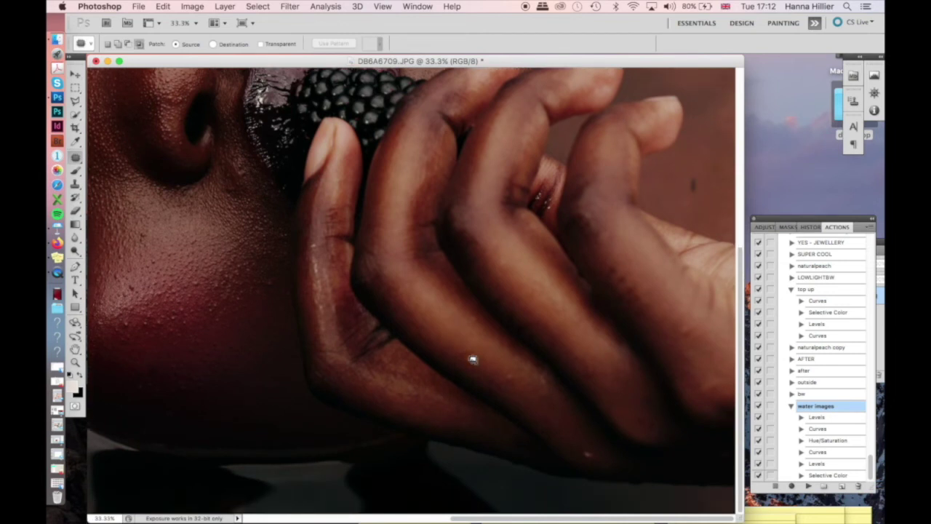
pyautogui.moveTo(577, 452)
pyautogui.mouseDown()
pyautogui.moveTo(600, 449)
pyautogui.moveTo(578, 445)
pyautogui.mouseUp()
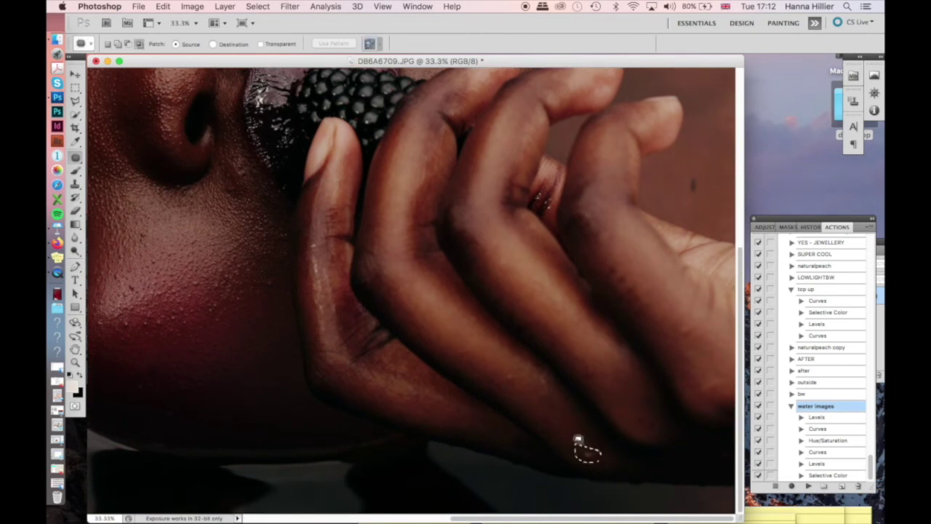
pyautogui.click(565, 435)
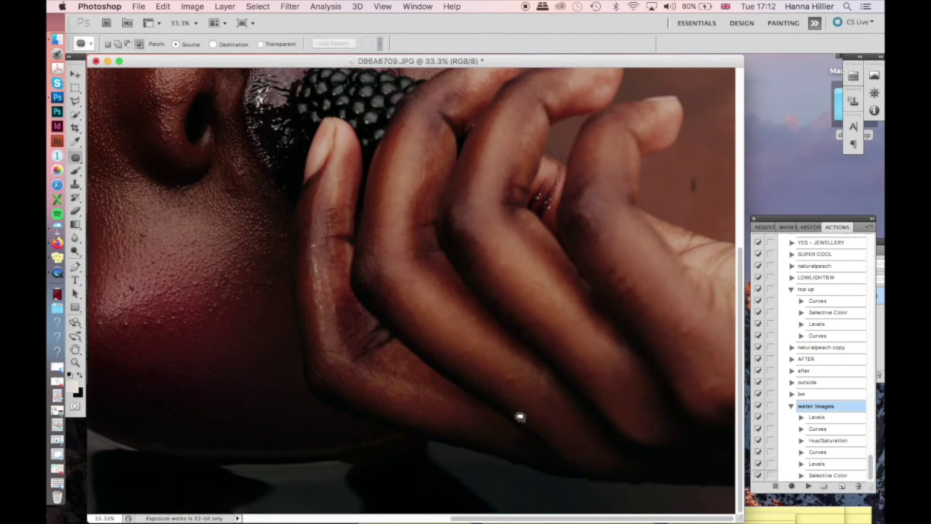
pyautogui.moveTo(503, 363)
pyautogui.mouseDown()
pyautogui.moveTo(516, 385)
pyautogui.moveTo(536, 394)
pyautogui.moveTo(525, 379)
pyautogui.moveTo(542, 393)
pyautogui.mouseUp()
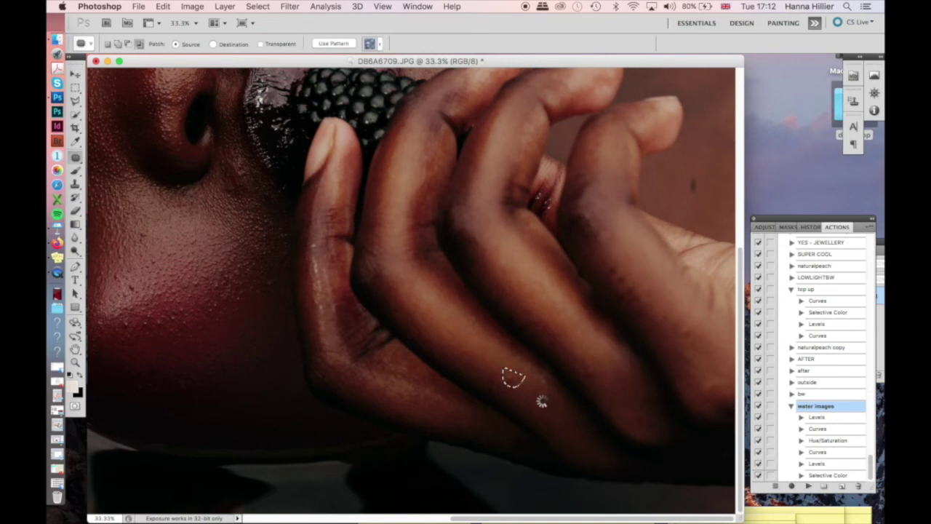
pyautogui.click(585, 423)
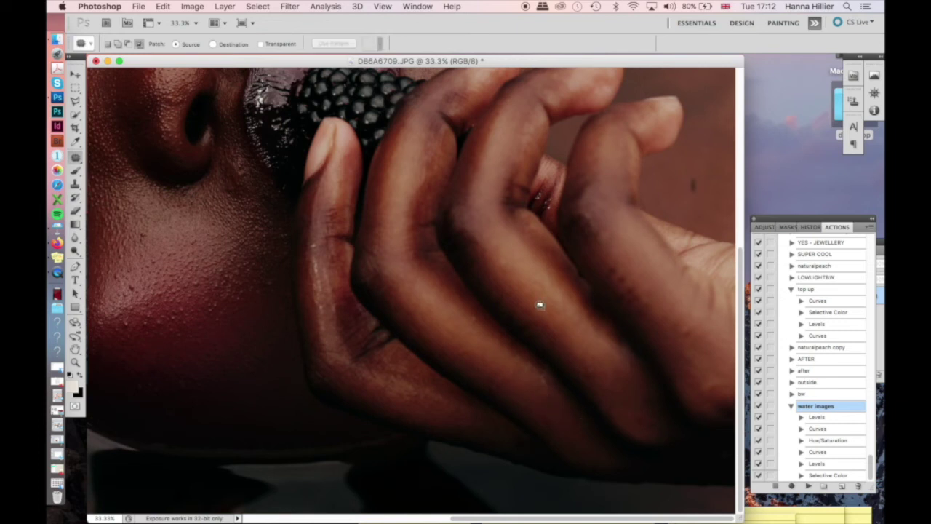
# Patch out the small blemishes at the base of the finger farthest from the face, near the palm
pyautogui.moveTo(698, 328); pyautogui.dragTo(708, 346)
pyautogui.click(708, 353)
pyautogui.moveTo(682, 320)
pyautogui.mouseDown()
pyautogui.moveTo(700, 323)
pyautogui.moveTo(702, 345)
pyautogui.mouseUp()
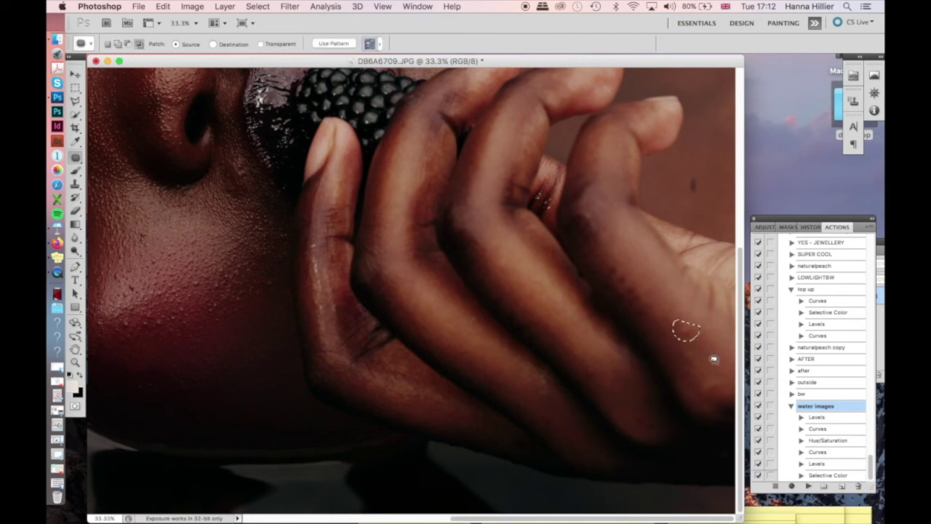
pyautogui.click(713, 358)
pyautogui.moveTo(697, 333); pyautogui.dragTo(685, 328)
pyautogui.click(469, 267)
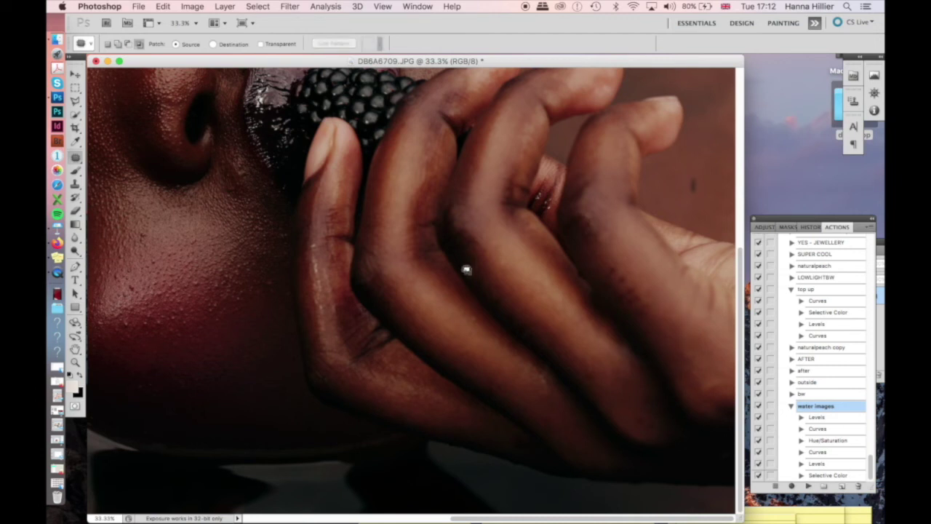
# Patch out the light bubbles in the dark water near the photo's upper edge, sampling from the clean dark water just below them
pyautogui.scroll(3, 376, 261)
pyautogui.hscroll(-7, 376, 262)
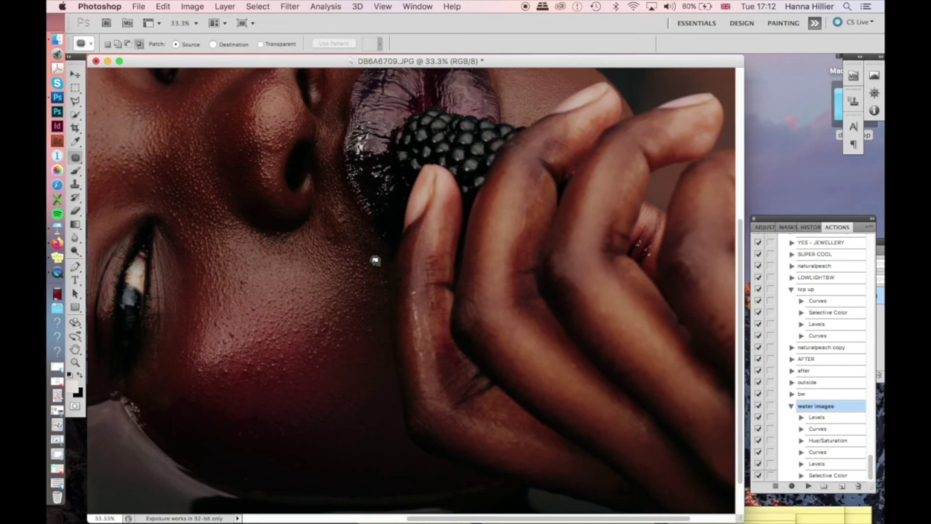
pyautogui.scroll(5, 375, 261)
pyautogui.hscroll(-15, 375, 261)
pyautogui.hscroll(8, 375, 260)
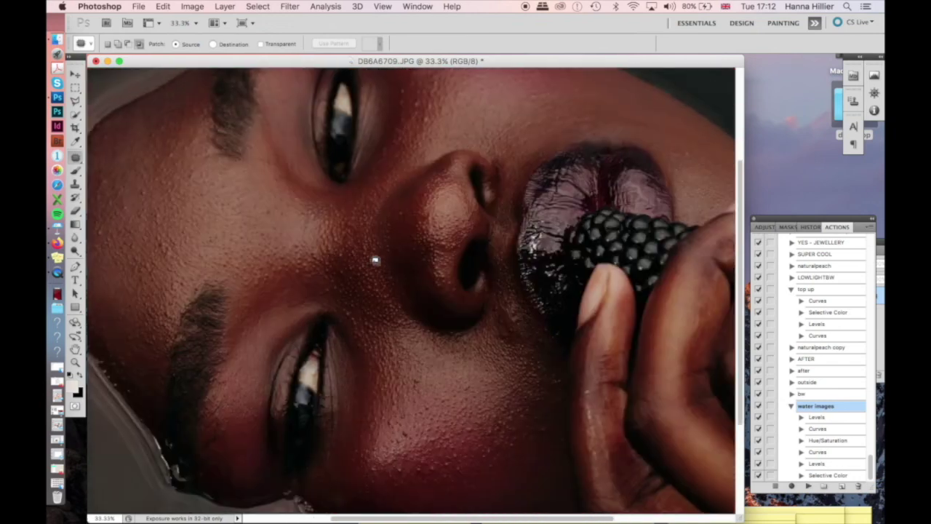
pyautogui.scroll(-2, 457, 321)
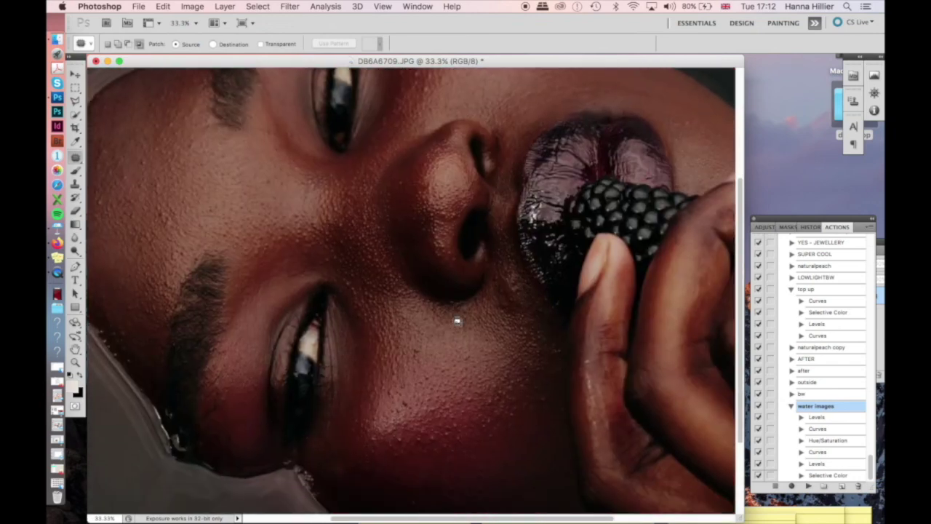
pyautogui.press('super+minus')
pyautogui.press('super+minus')
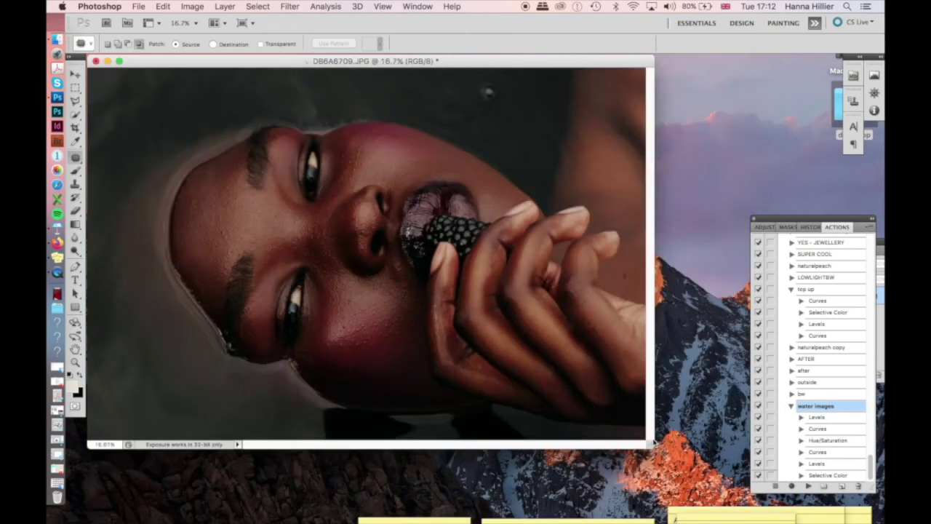
pyautogui.moveTo(661, 454); pyautogui.dragTo(693, 480)
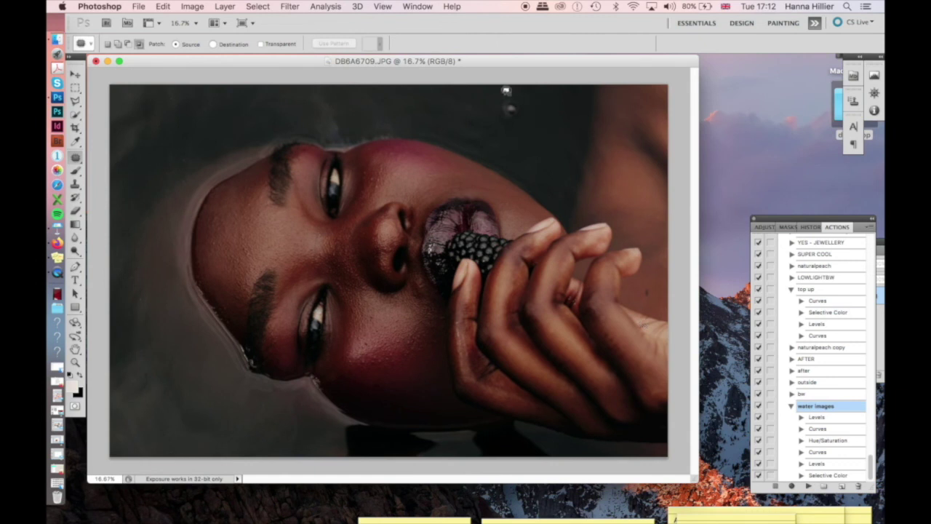
pyautogui.moveTo(502, 88)
pyautogui.mouseDown()
pyautogui.moveTo(501, 129)
pyautogui.moveTo(536, 111)
pyautogui.moveTo(536, 96)
pyautogui.moveTo(520, 114)
pyautogui.moveTo(544, 175)
pyautogui.mouseUp()
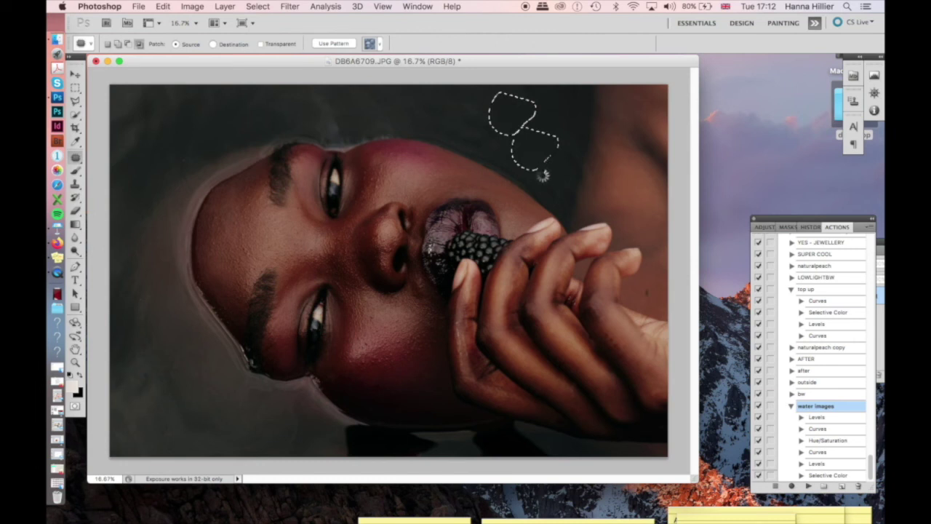
pyautogui.click(444, 121)
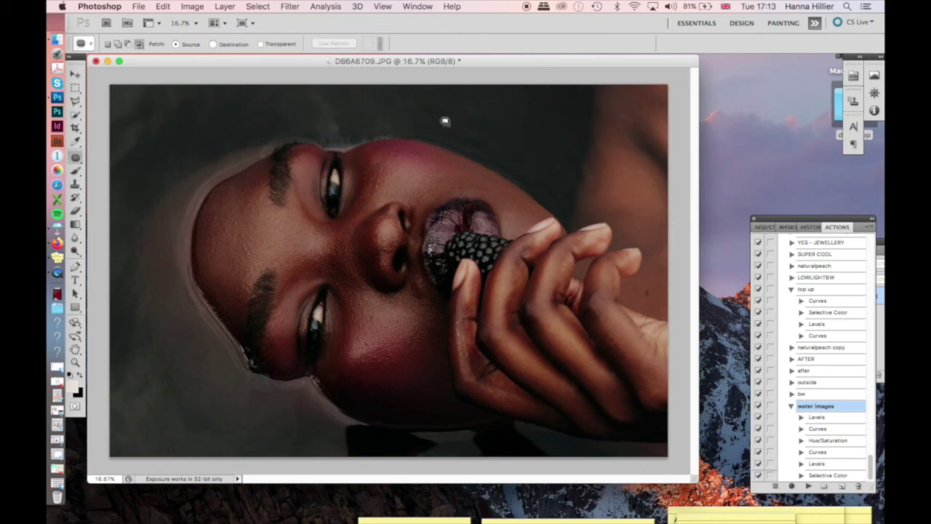